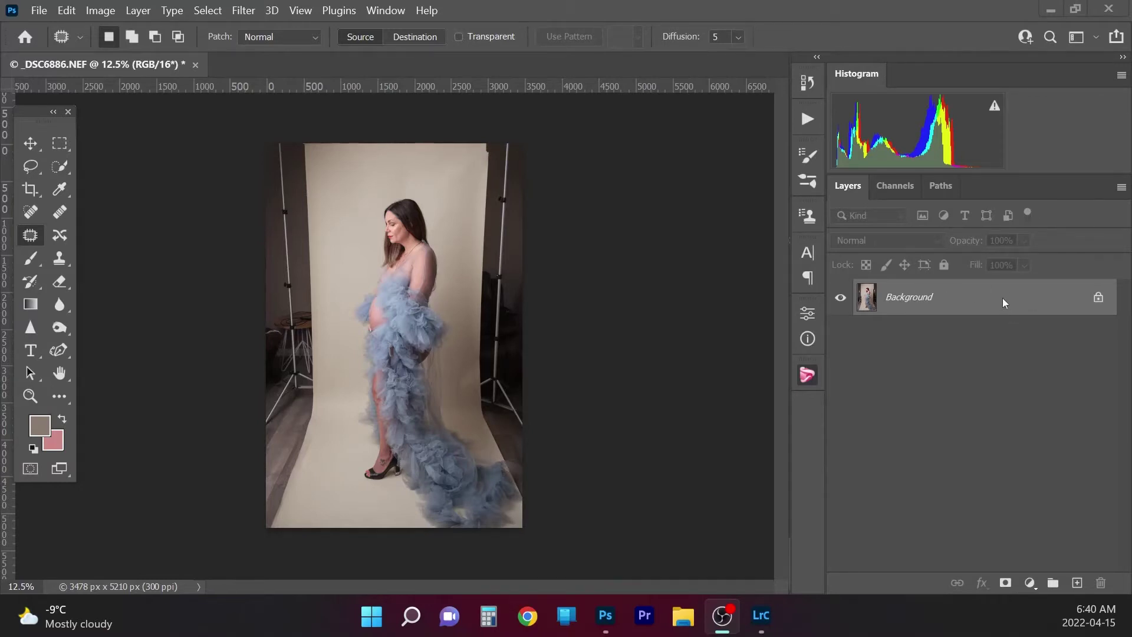
Step: Duplicate the Background layer and Content-Aware fill a rectangle over the light stand in the photo's upper-left corner, clearing the selection
{"action": "left_click_drag", "start_coordinate": [1002, 299], "coordinate": [1077, 582]}
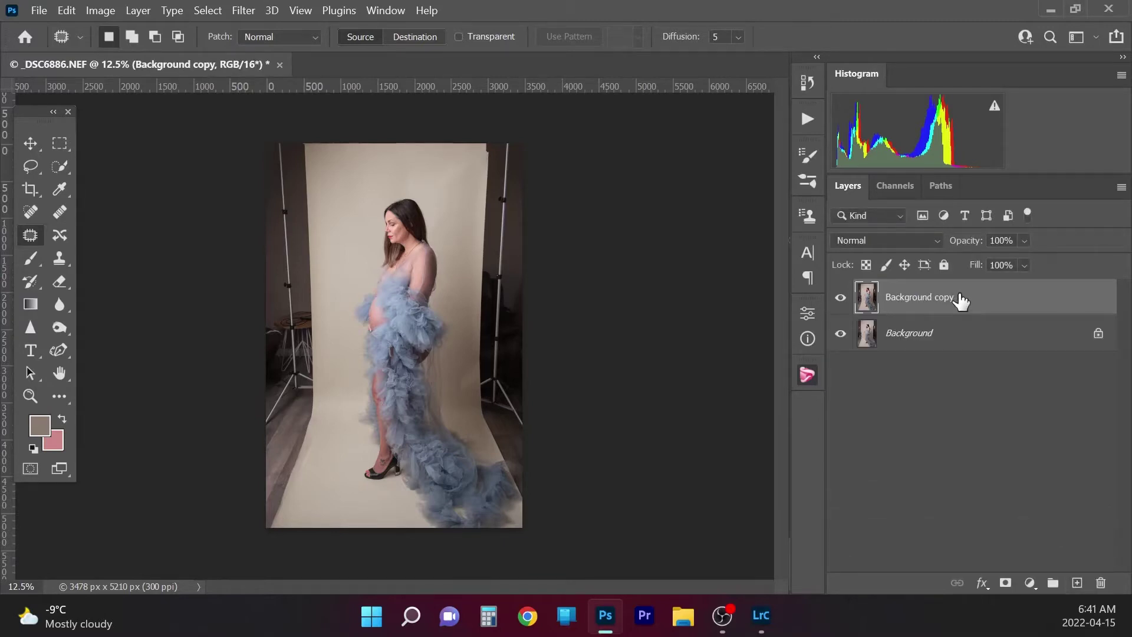
{"action": "left_click", "coordinate": [61, 144]}
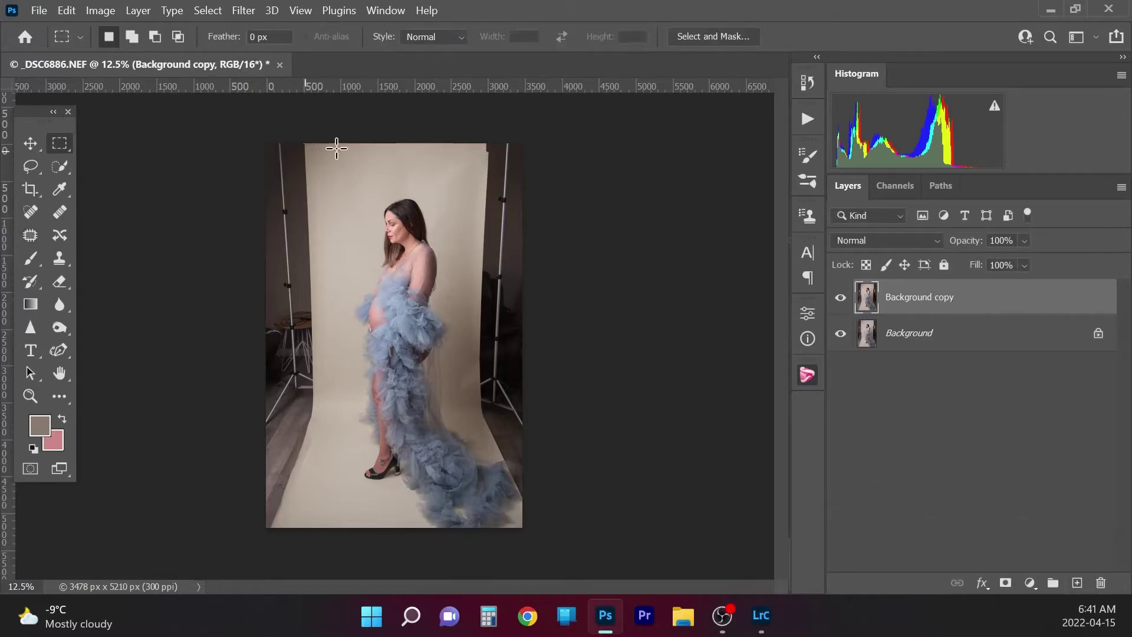
{"action": "left_click_drag", "start_coordinate": [260, 143], "coordinate": [317, 256]}
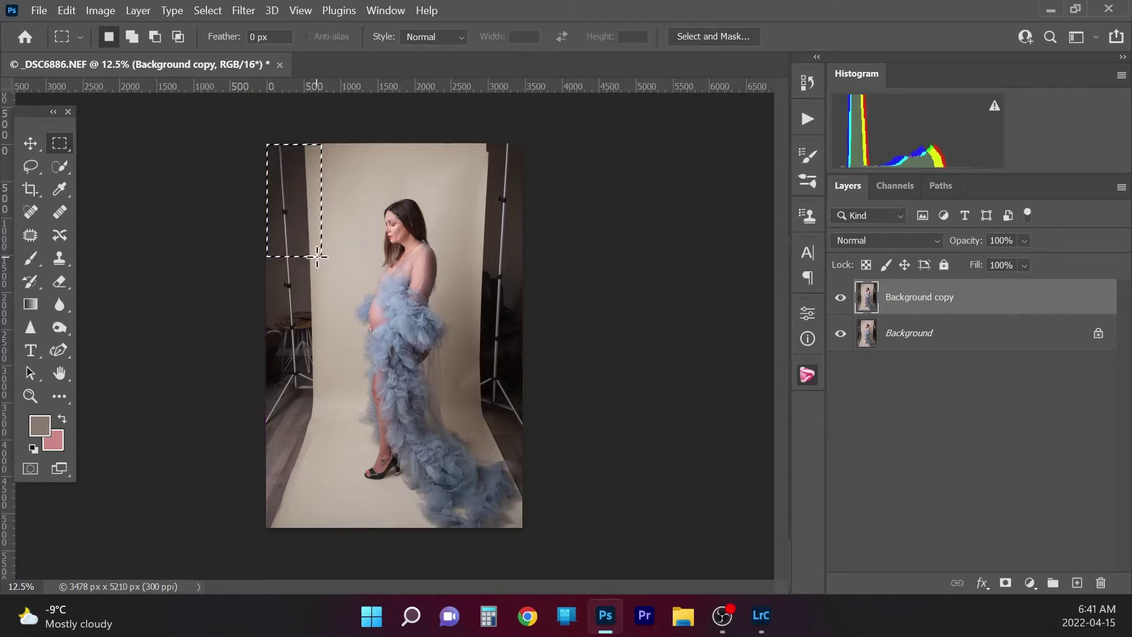
{"action": "key", "text": "shift"}
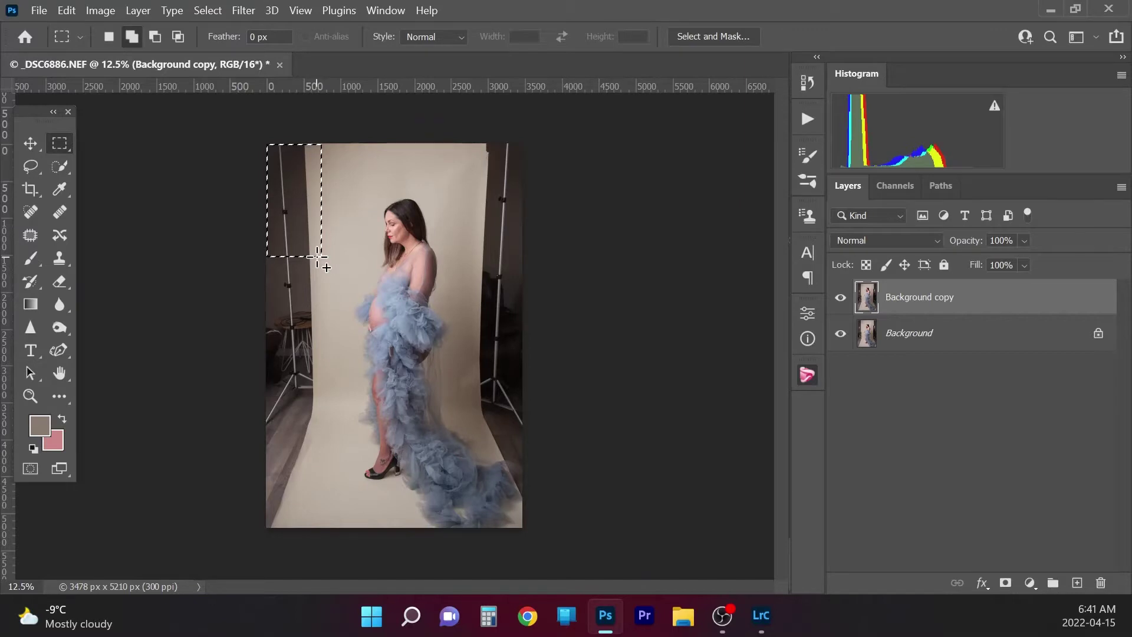
{"action": "key", "text": "shift+BackSpace"}
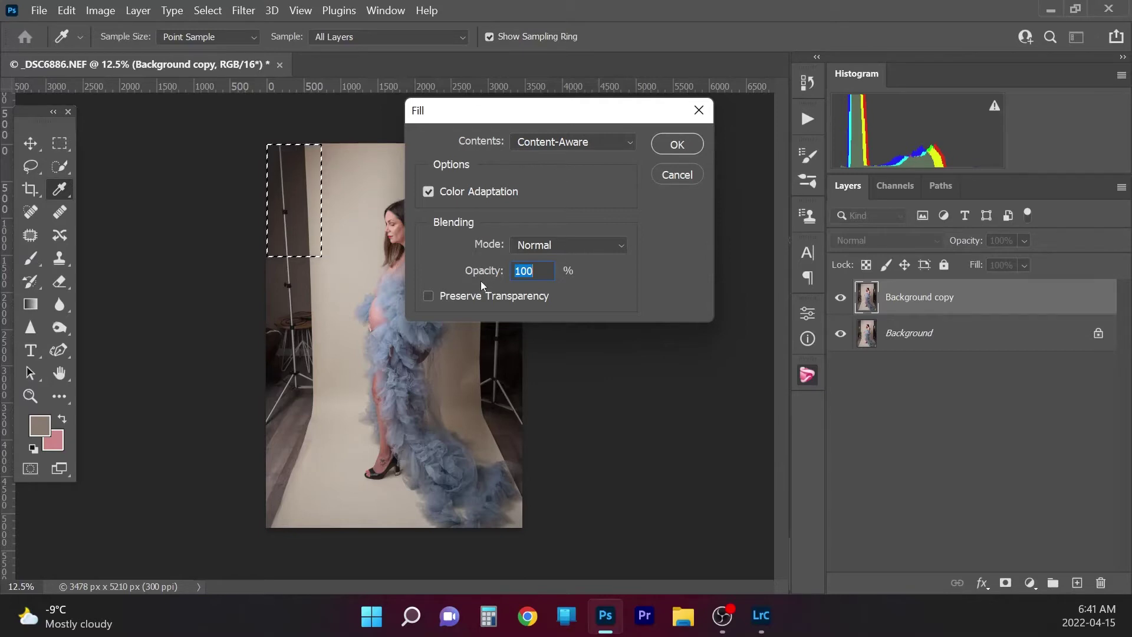
{"action": "left_click", "coordinate": [677, 144]}
{"action": "key", "text": "ctrl+d"}
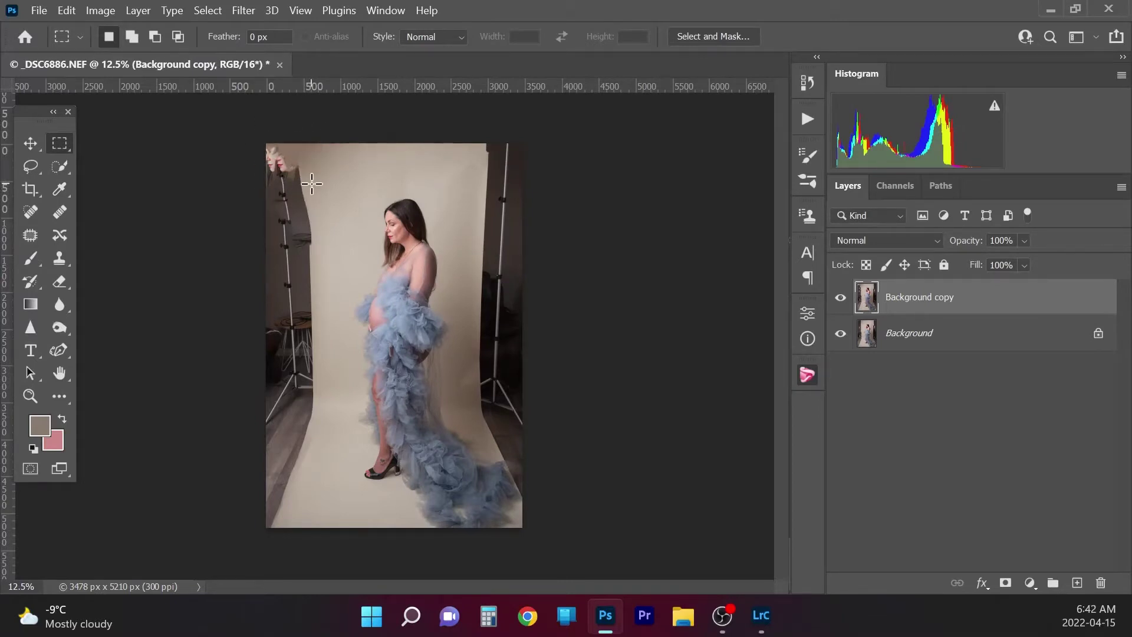
Step: Content-Aware fill a tall strip along the photo's left edge, from the top down past the light stand's legs, and deselect
{"action": "left_click_drag", "start_coordinate": [257, 139], "coordinate": [324, 433]}
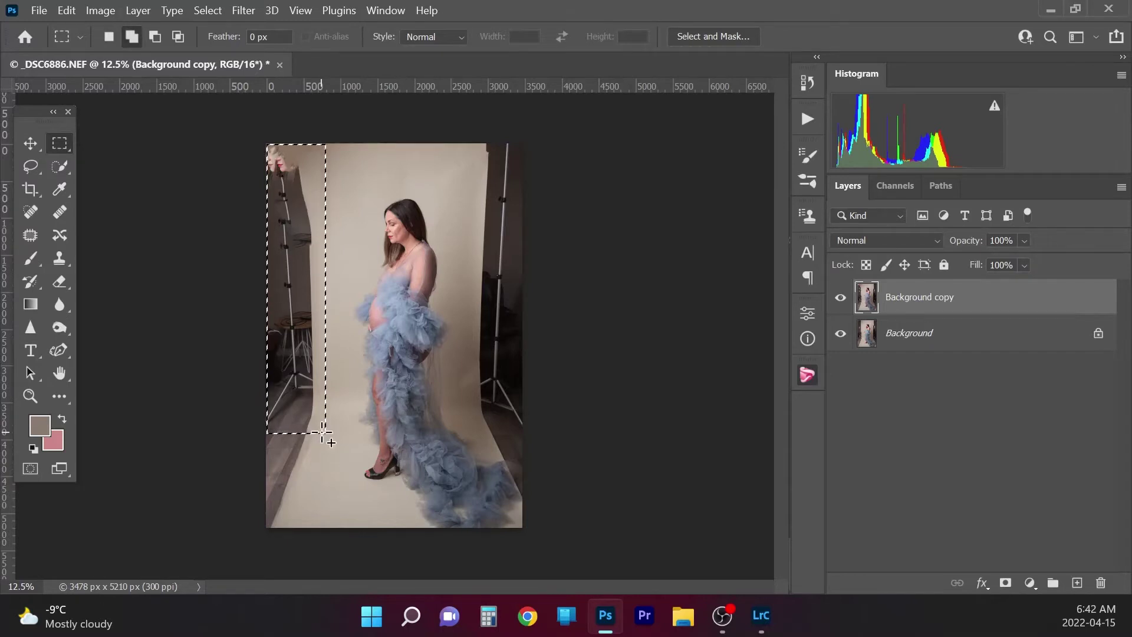
{"action": "key", "text": "shift+BackSpace"}
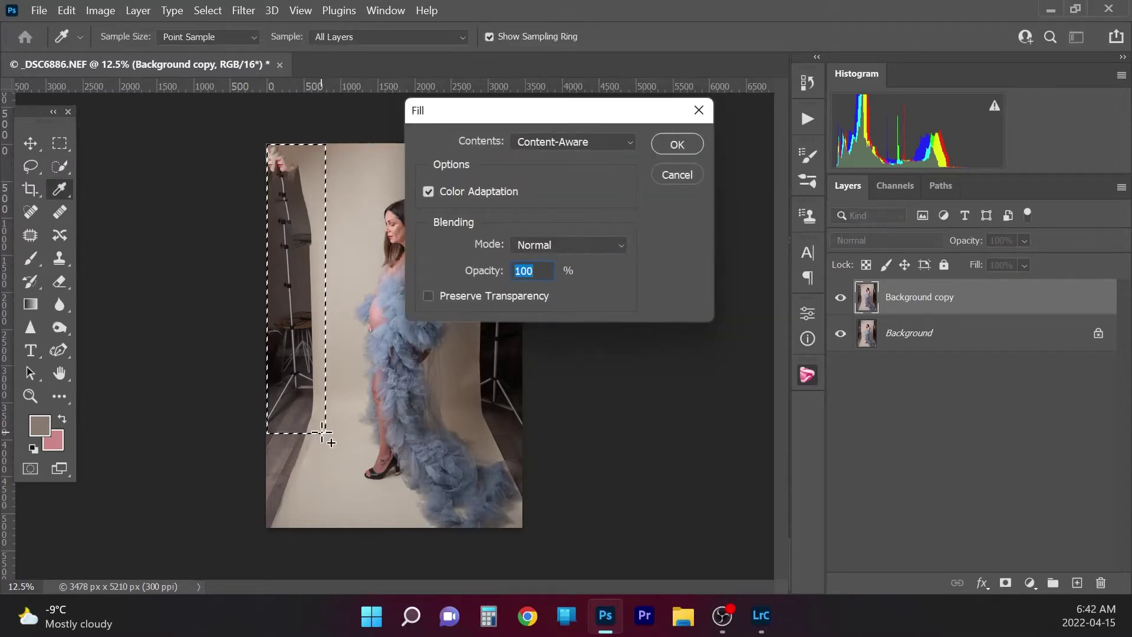
{"action": "left_click", "coordinate": [675, 144]}
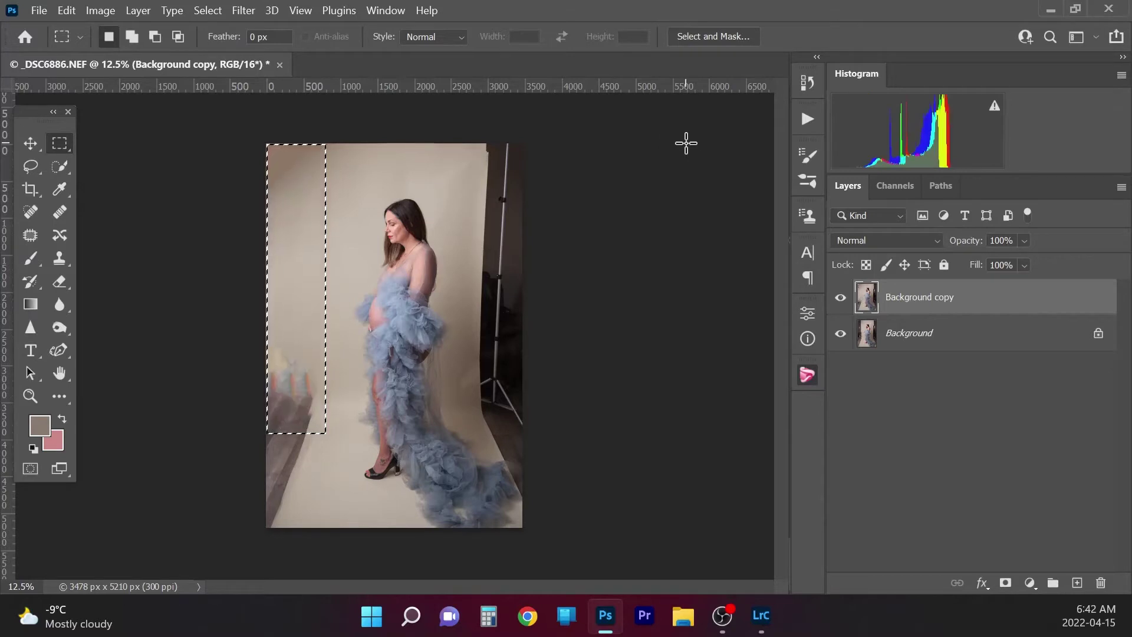
{"action": "key", "text": "ctrl+d"}
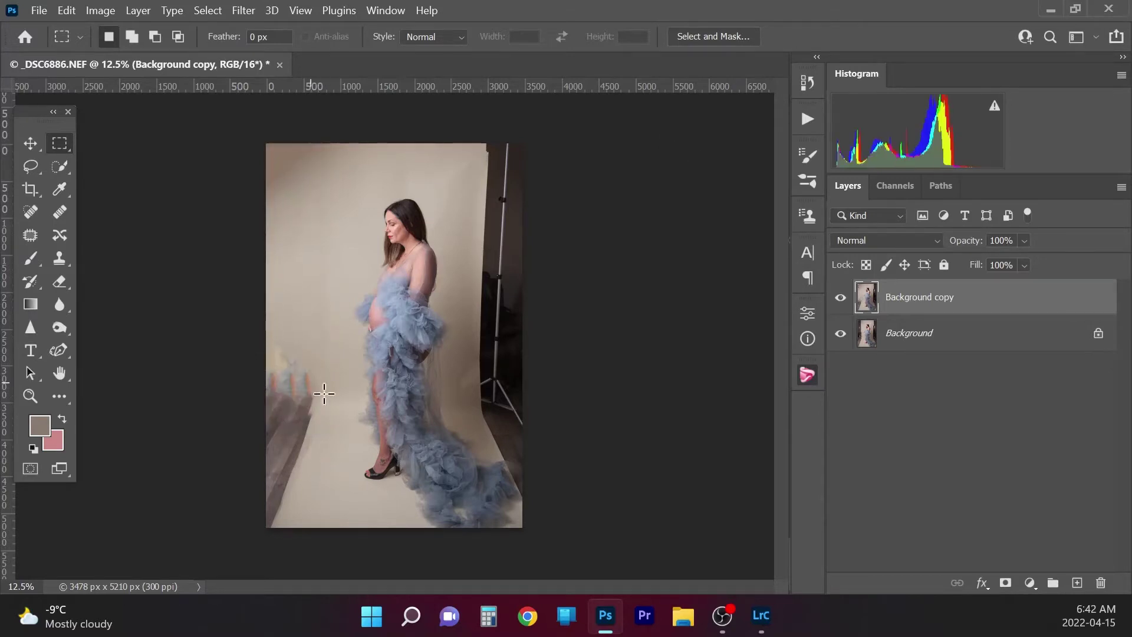
Step: Content-Aware fill the remaining wood floor strip at the photo's lower left, deselect, and stamp all visible layers into a new layer
{"action": "left_click_drag", "start_coordinate": [260, 339], "coordinate": [317, 541]}
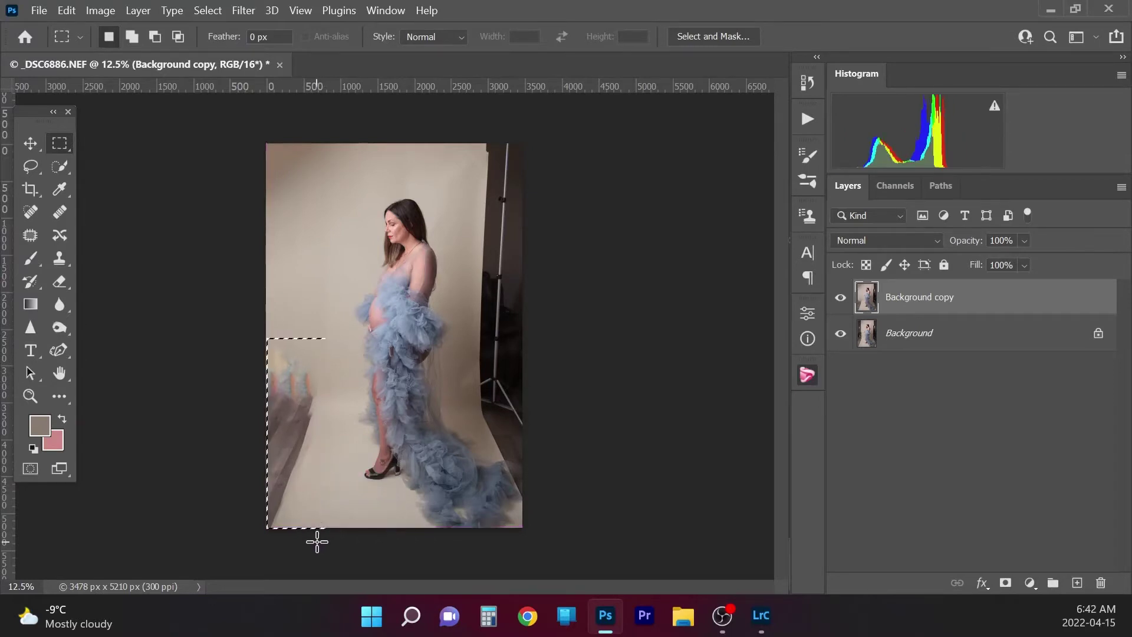
{"action": "key", "text": "shift"}
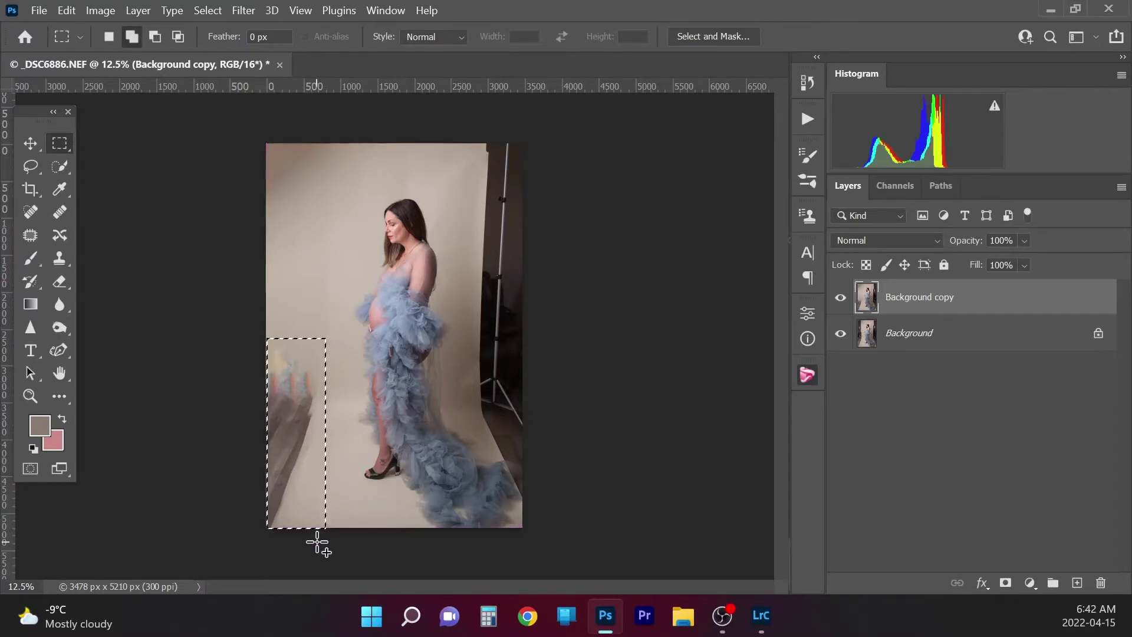
{"action": "key", "text": "shift+BackSpace"}
{"action": "left_click", "coordinate": [684, 143]}
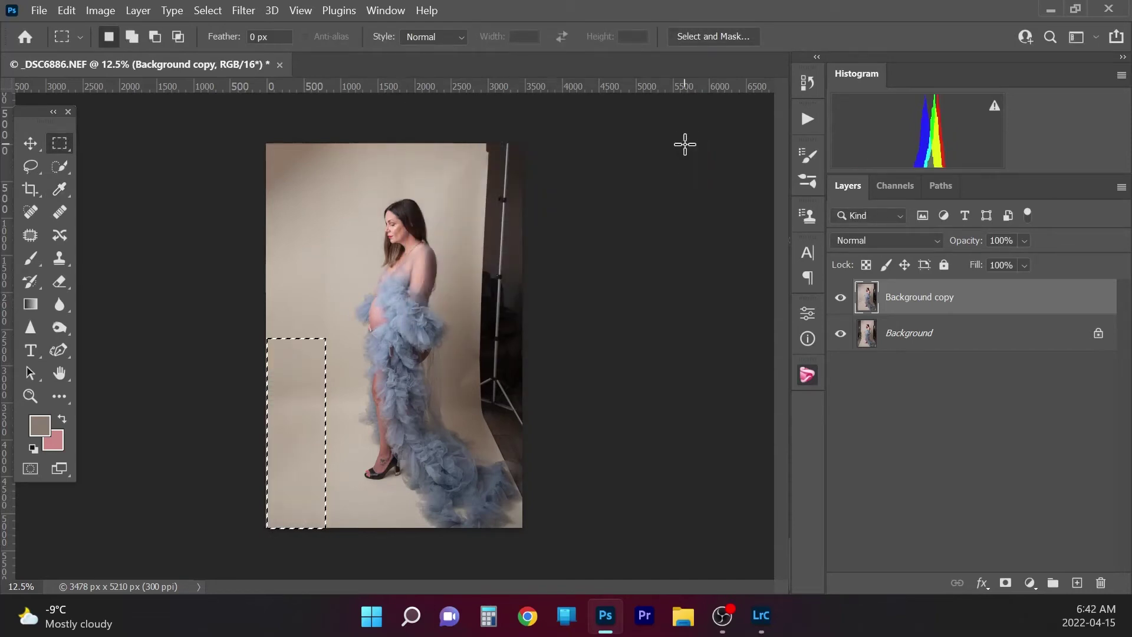
{"action": "key", "text": "ctrl+d"}
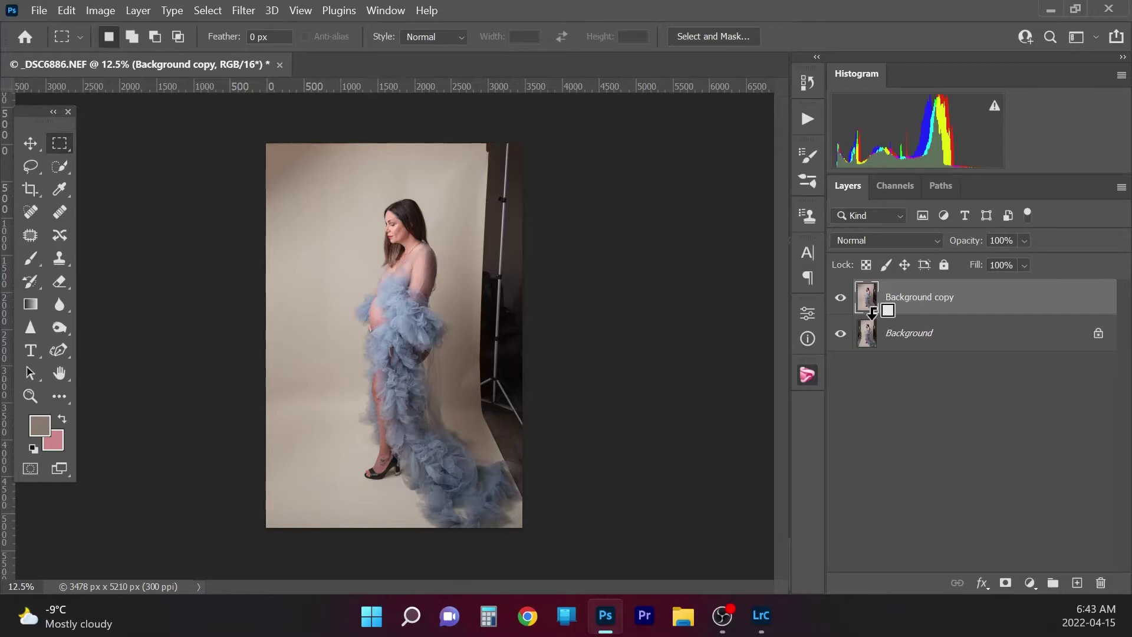
{"action": "key", "text": "ctrl+shift+alt+e"}
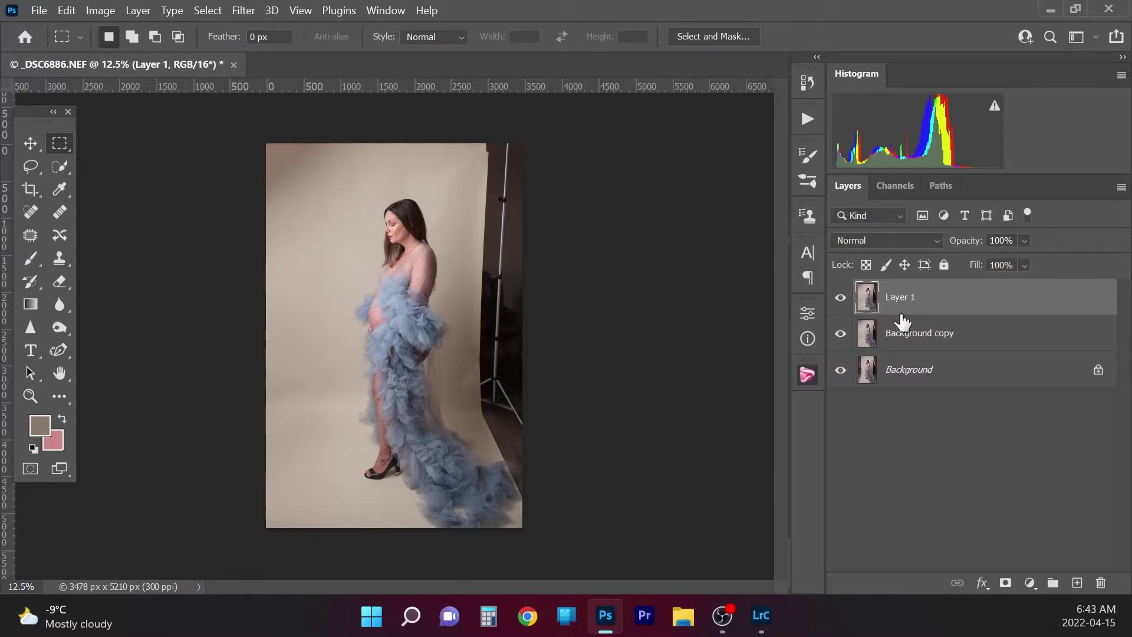
Step: Toggle layer visibility to compare the filled left side with the original photo, leaving all layers shown
{"action": "left_click", "coordinate": [840, 334]}
{"action": "left_click", "coordinate": [840, 369]}
{"action": "left_click", "coordinate": [840, 334]}
{"action": "left_click", "coordinate": [840, 370]}
{"action": "left_click", "coordinate": [841, 297]}
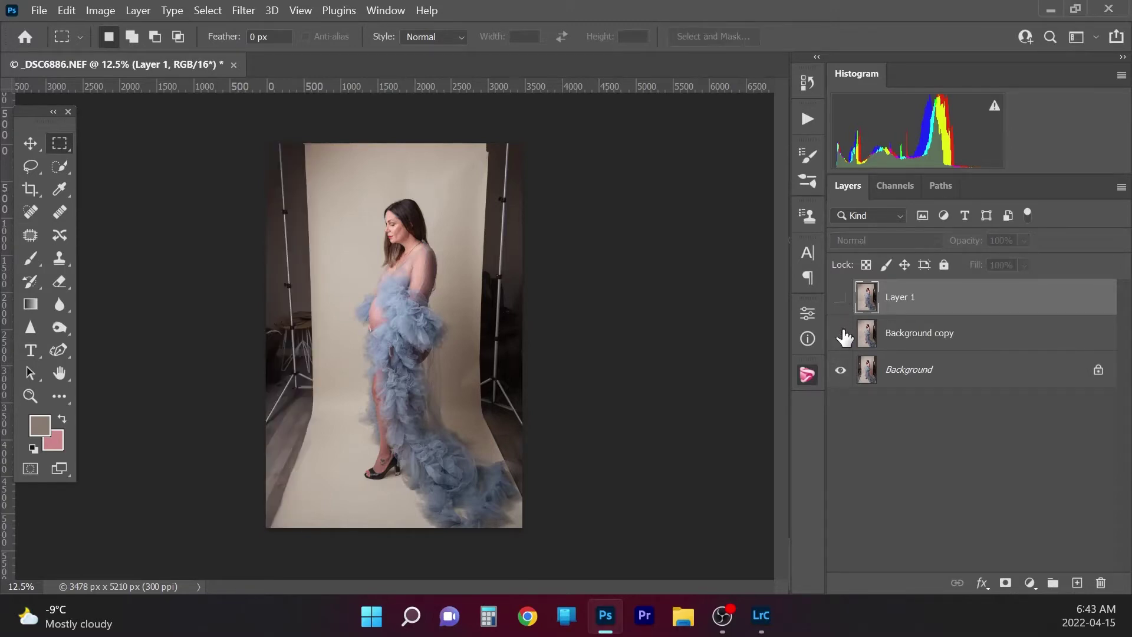
{"action": "left_click", "coordinate": [840, 333]}
{"action": "left_click", "coordinate": [840, 334]}
{"action": "left_click", "coordinate": [841, 297]}
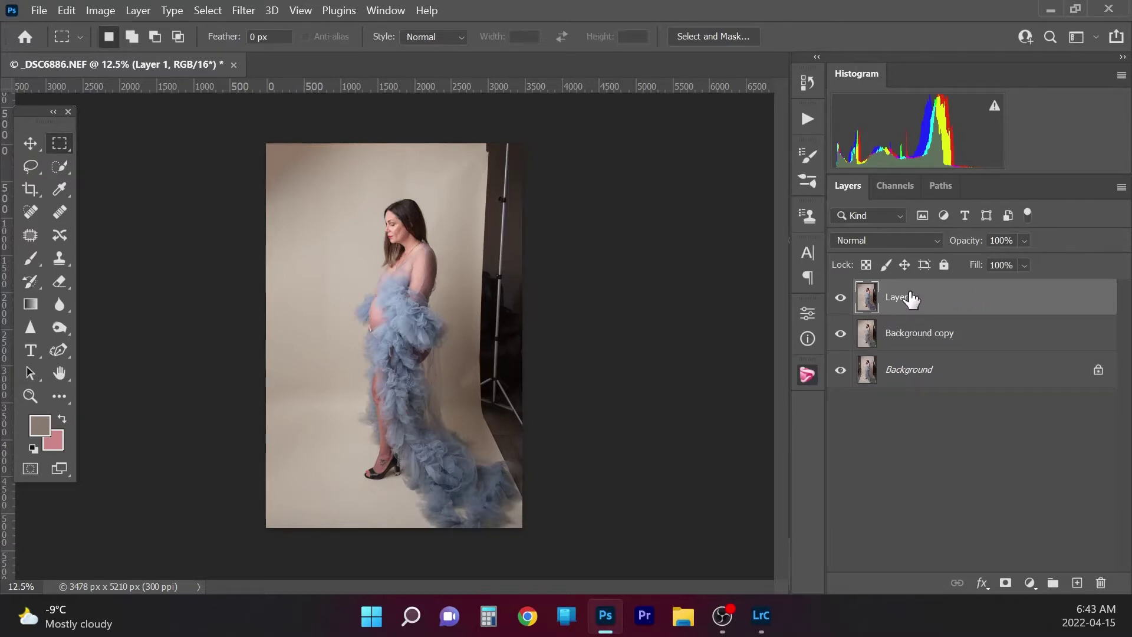
Step: Content-Aware fill a tall strip over the dark wall and light stand along the photo's right edge, and deselect
{"action": "left_click_drag", "start_coordinate": [480, 132], "coordinate": [504, 222]}
{"action": "left_click", "coordinate": [473, 136]}
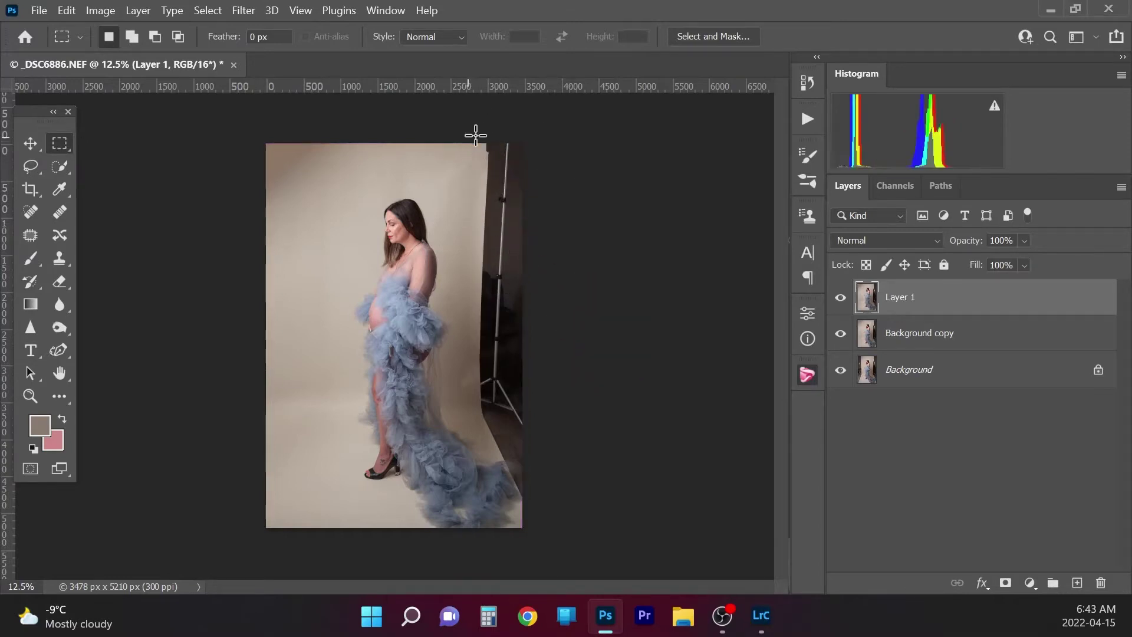
{"action": "left_click_drag", "start_coordinate": [474, 132], "coordinate": [560, 408]}
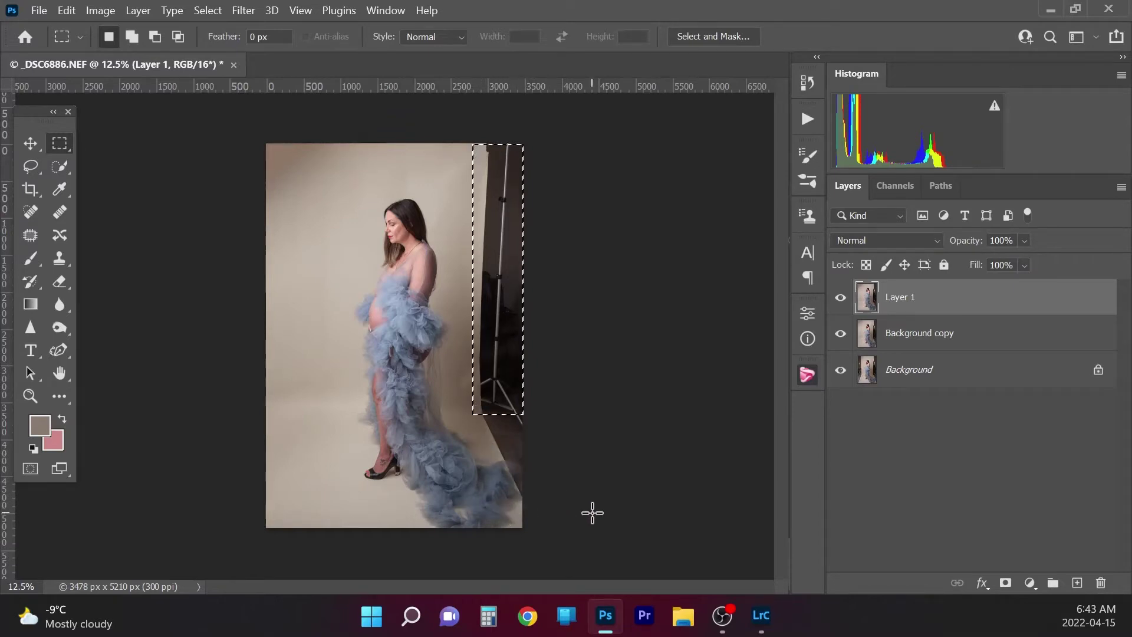
{"action": "key", "text": "shift"}
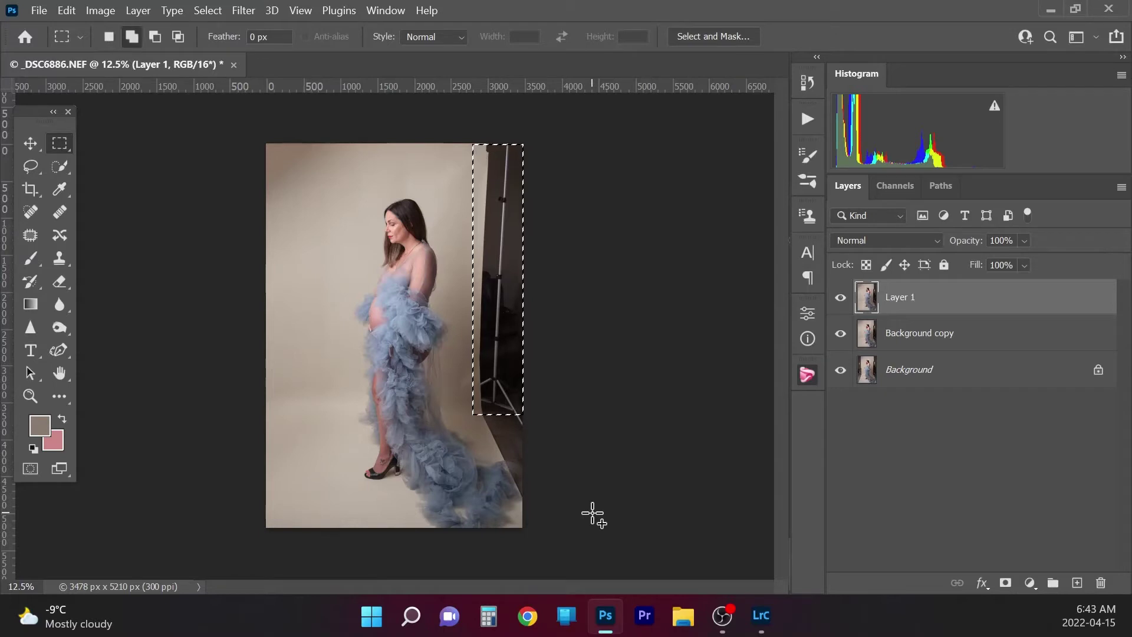
{"action": "key", "text": "shift+F5"}
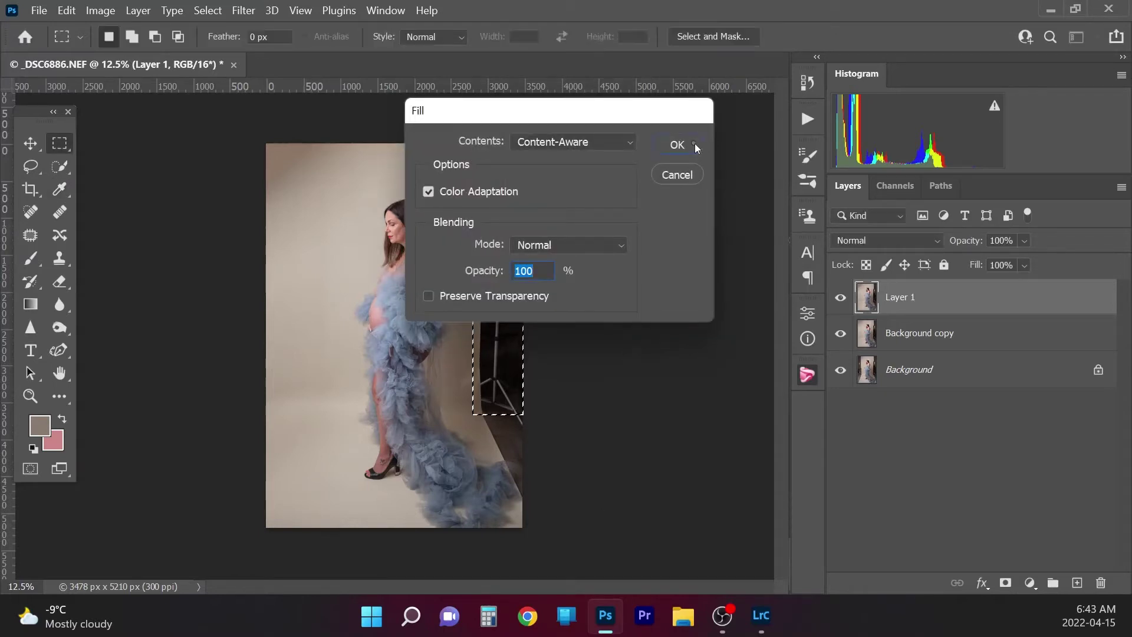
{"action": "left_click", "coordinate": [694, 144]}
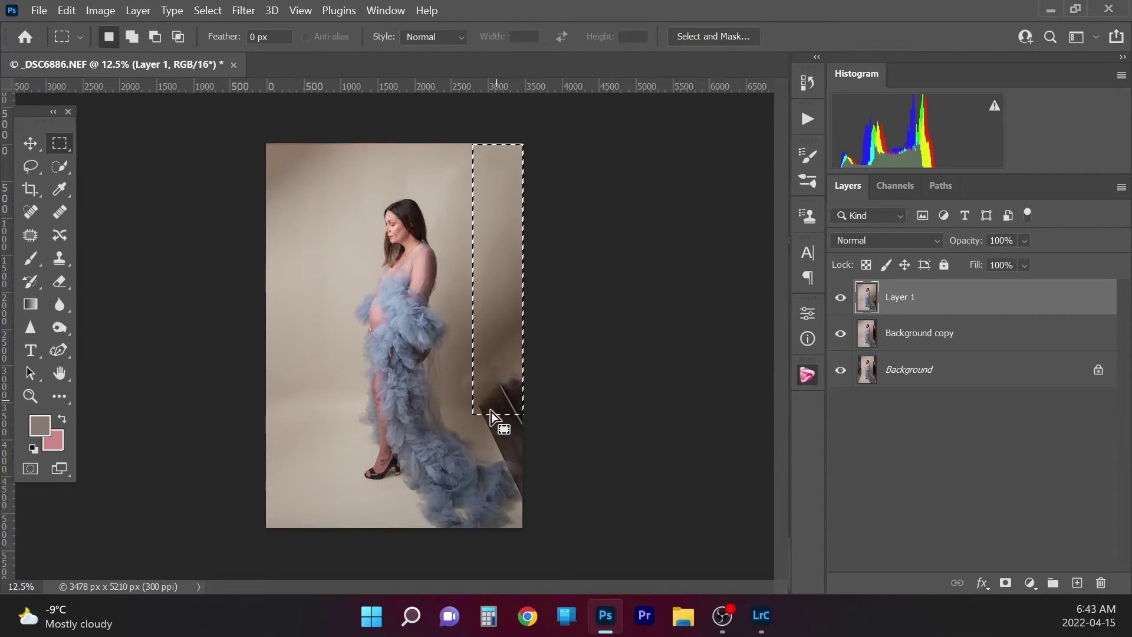
{"action": "key", "text": "ctrl+d"}
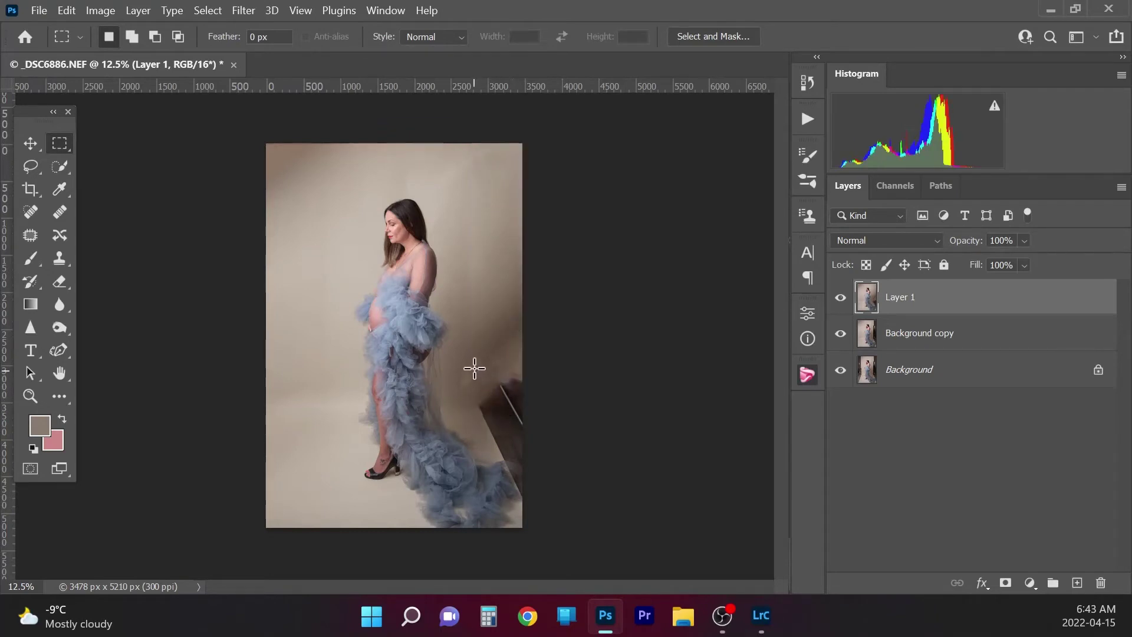
Step: Content-Aware fill the leftover stand leg near the lower right edge, deselect, and stamp all visible layers into a new layer
{"action": "left_click_drag", "start_coordinate": [524, 353], "coordinate": [476, 433]}
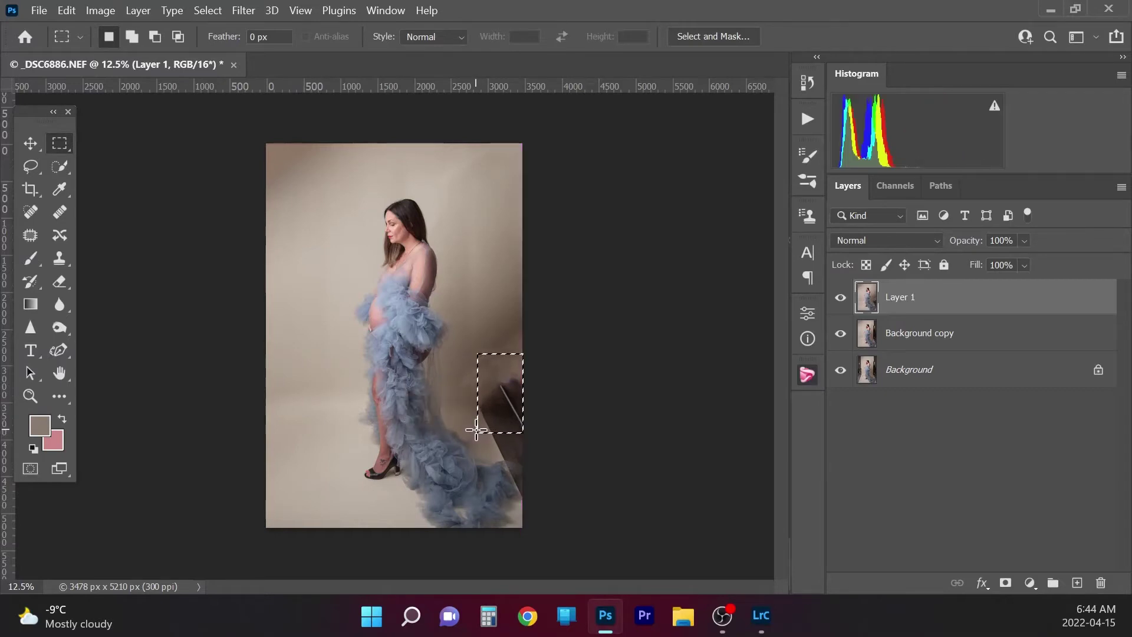
{"action": "key", "text": "shift+BackSpace"}
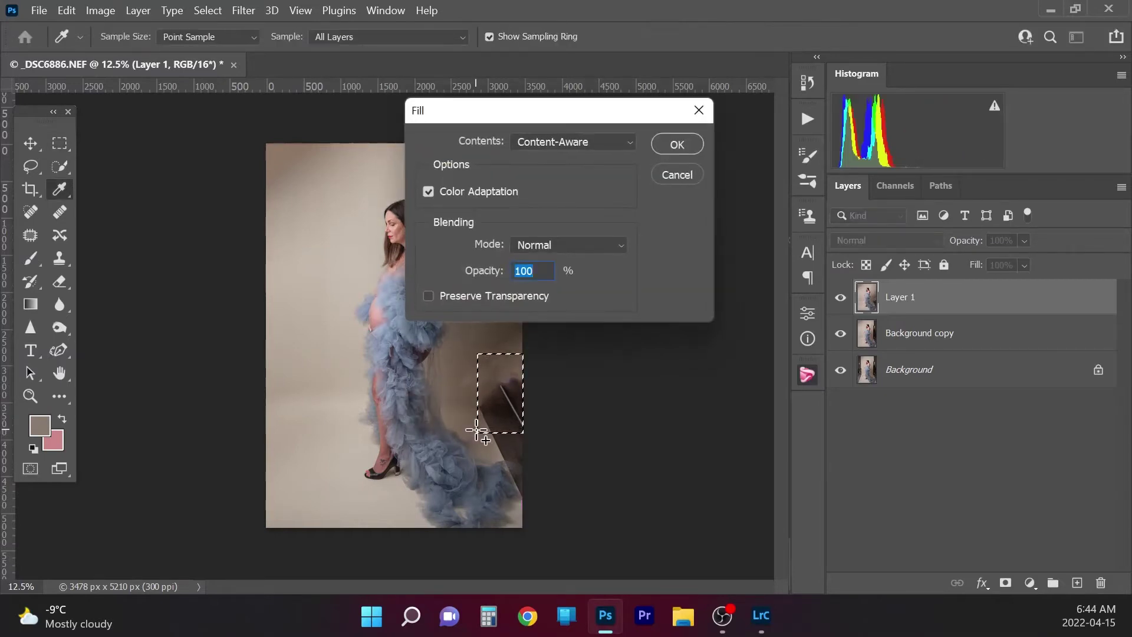
{"action": "key", "text": "Return"}
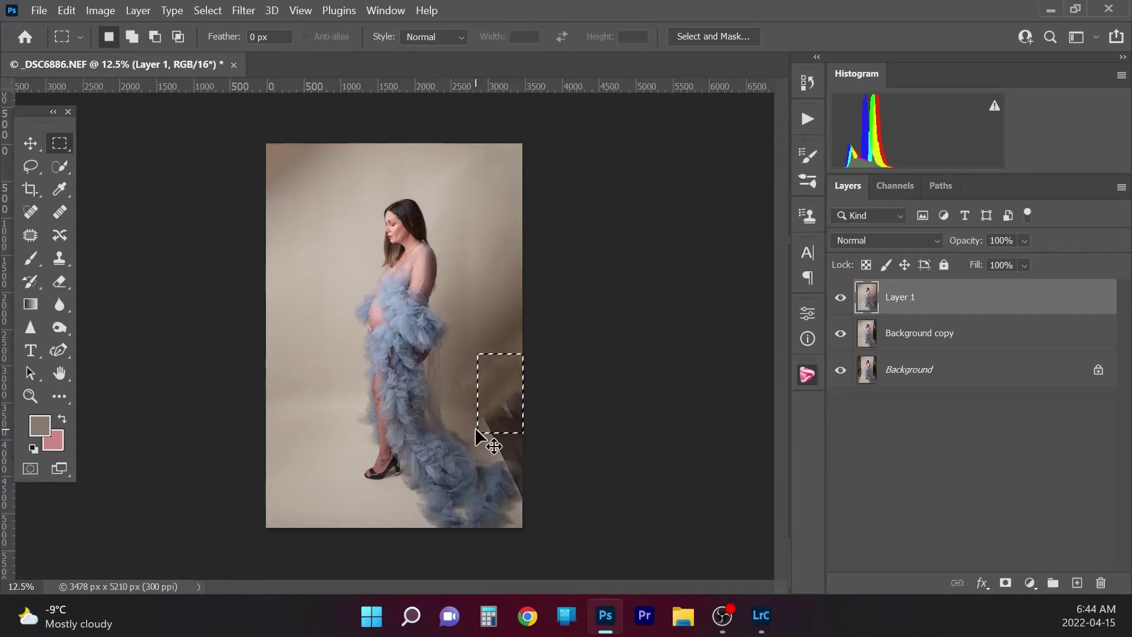
{"action": "key", "text": "ctrl+d"}
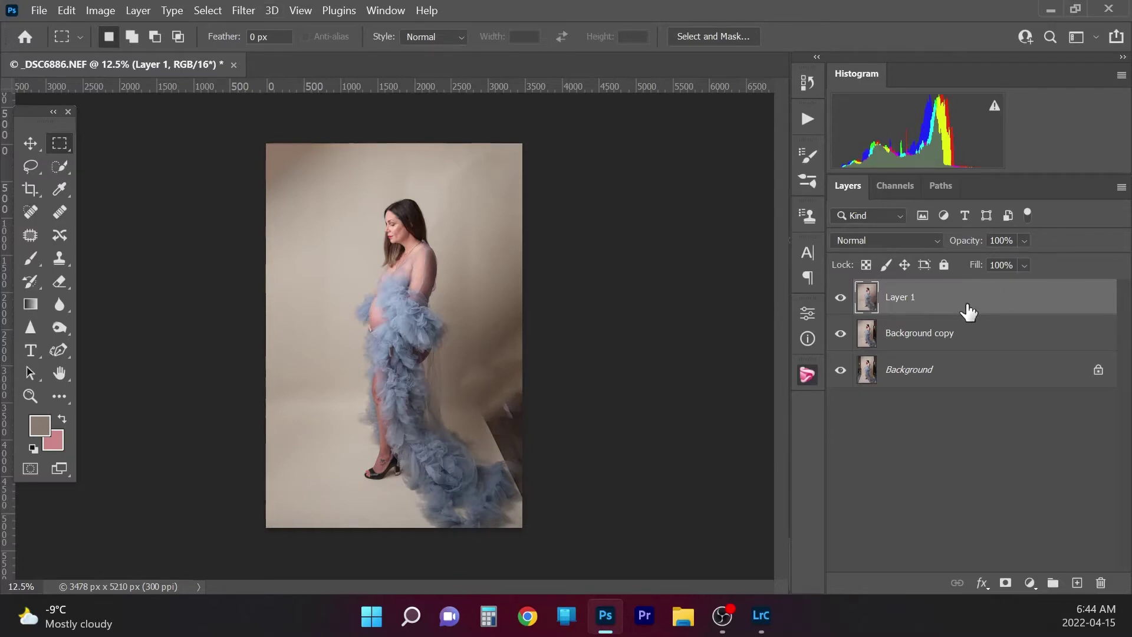
{"action": "key", "text": "ctrl+shift+alt+e"}
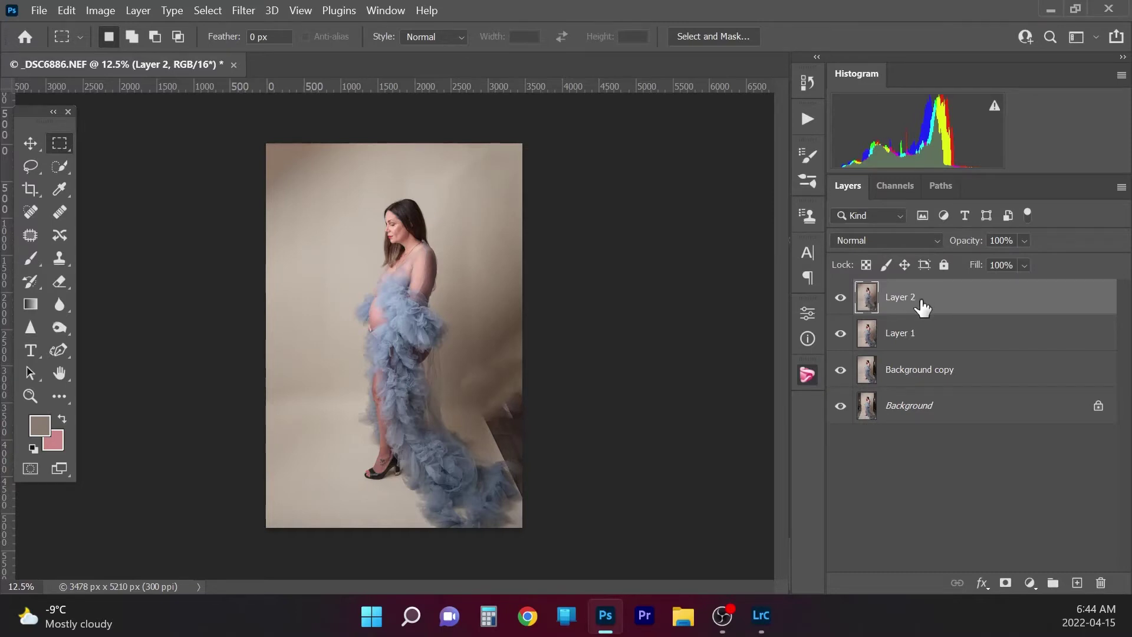
Step: Open Liquify on the new stamped layer and use a size 700 Forward Warp brush to push the gown's train over the floor's edge
{"action": "left_click", "coordinate": [243, 10]}
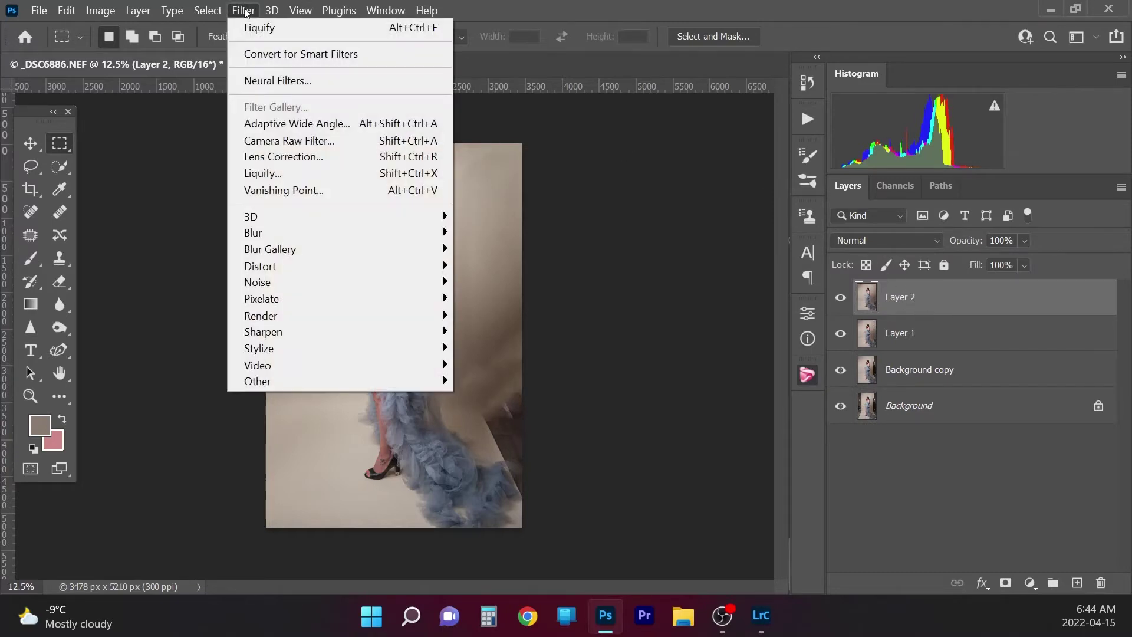
{"action": "left_click", "coordinate": [312, 173]}
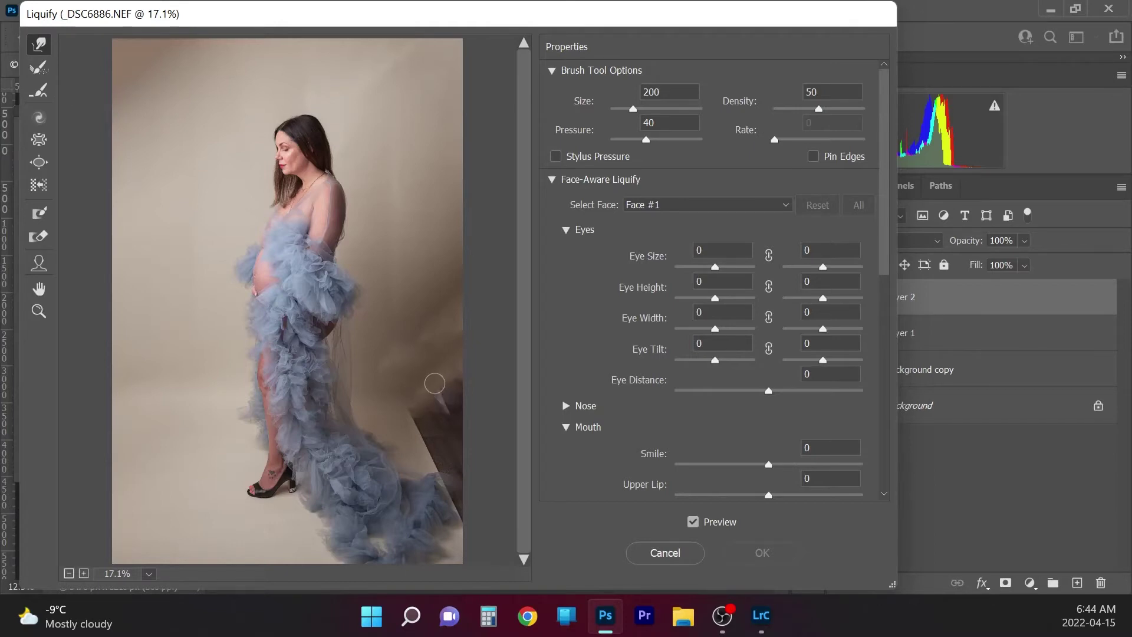
{"action": "key", "text": "bracketright"}
{"action": "key", "text": "bracketright"}
{"action": "mouse_move", "coordinate": [438, 492]}
{"action": "left_mouse_down"}
{"action": "mouse_move", "coordinate": [471, 495]}
{"action": "mouse_move", "coordinate": [439, 487]}
{"action": "mouse_move", "coordinate": [487, 484]}
{"action": "mouse_move", "coordinate": [441, 511]}
{"action": "mouse_move", "coordinate": [469, 517]}
{"action": "mouse_move", "coordinate": [450, 532]}
{"action": "left_mouse_up"}
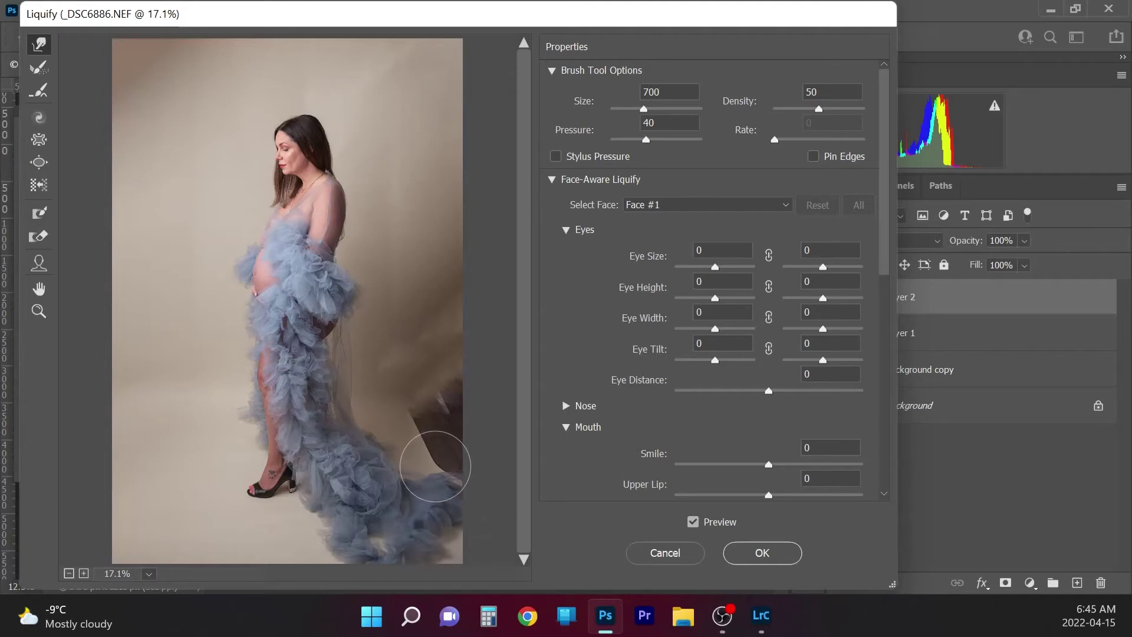
{"action": "mouse_move", "coordinate": [435, 466]}
{"action": "left_mouse_down"}
{"action": "mouse_move", "coordinate": [464, 465]}
{"action": "mouse_move", "coordinate": [448, 467]}
{"action": "left_mouse_up"}
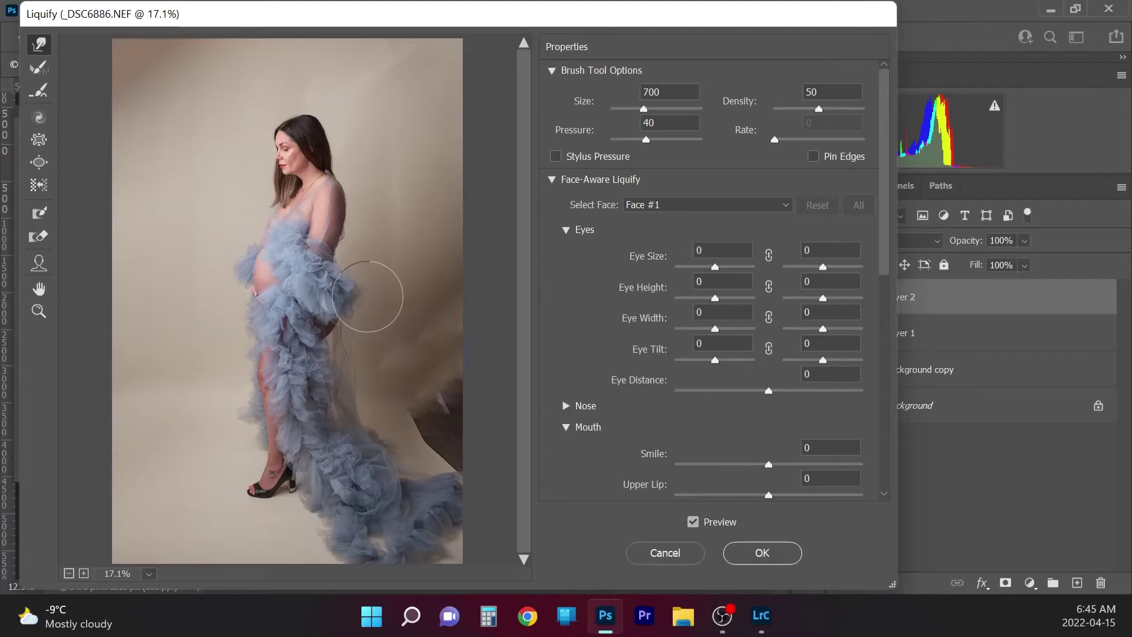
Step: Push the gown's sleeve ruffle outward, warp the train and the dark floor edge beside it, and apply the Liquify changes
{"action": "left_click_drag", "start_coordinate": [367, 296], "coordinate": [372, 295]}
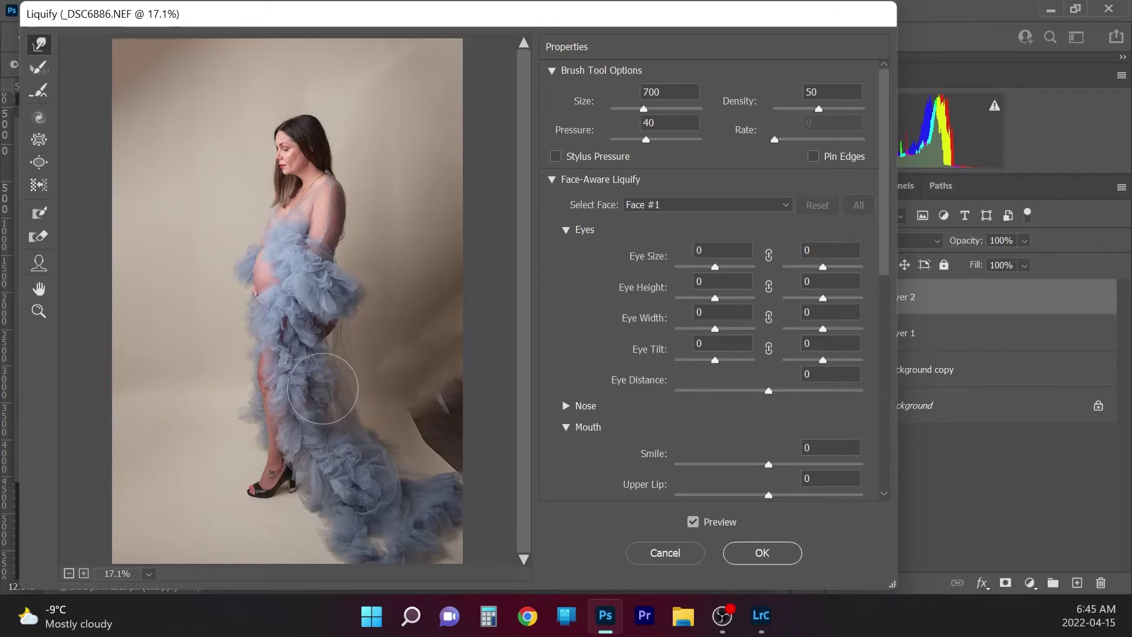
{"action": "mouse_move", "coordinate": [322, 389]}
{"action": "left_mouse_down"}
{"action": "mouse_move", "coordinate": [325, 420]}
{"action": "mouse_move", "coordinate": [360, 410]}
{"action": "mouse_move", "coordinate": [359, 424]}
{"action": "mouse_move", "coordinate": [371, 414]}
{"action": "mouse_move", "coordinate": [375, 453]}
{"action": "mouse_move", "coordinate": [386, 444]}
{"action": "mouse_move", "coordinate": [402, 486]}
{"action": "mouse_move", "coordinate": [481, 443]}
{"action": "mouse_move", "coordinate": [437, 474]}
{"action": "mouse_move", "coordinate": [463, 463]}
{"action": "mouse_move", "coordinate": [440, 438]}
{"action": "mouse_move", "coordinate": [463, 466]}
{"action": "left_mouse_up"}
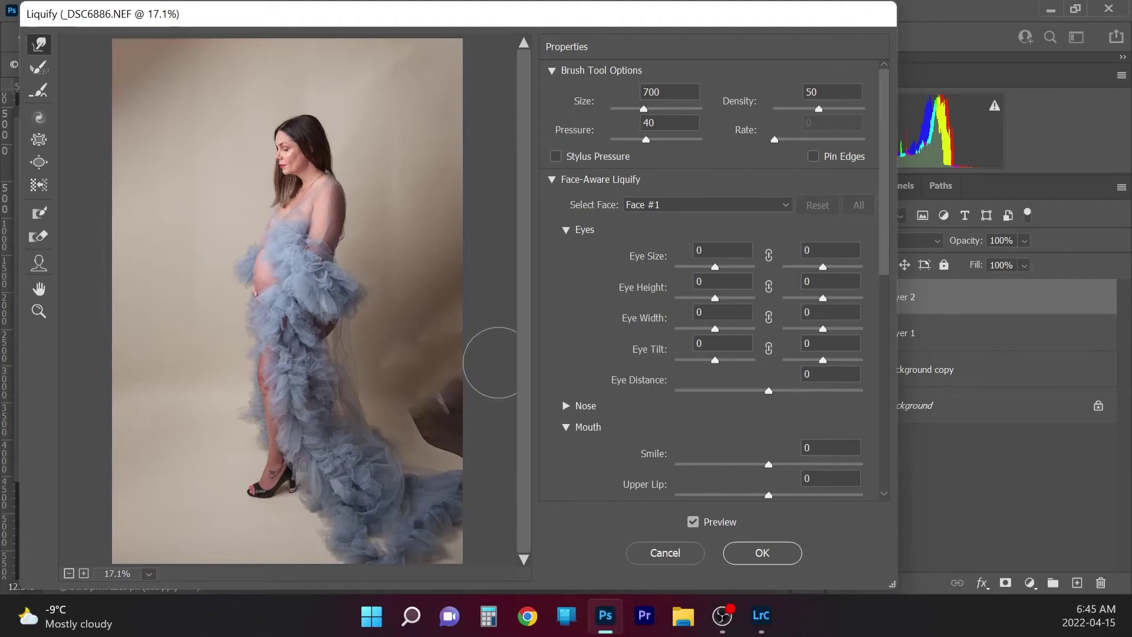
{"action": "mouse_move", "coordinate": [441, 402]}
{"action": "left_mouse_down"}
{"action": "mouse_move", "coordinate": [409, 419]}
{"action": "mouse_move", "coordinate": [431, 417]}
{"action": "mouse_move", "coordinate": [410, 408]}
{"action": "mouse_move", "coordinate": [431, 403]}
{"action": "mouse_move", "coordinate": [435, 440]}
{"action": "left_mouse_up"}
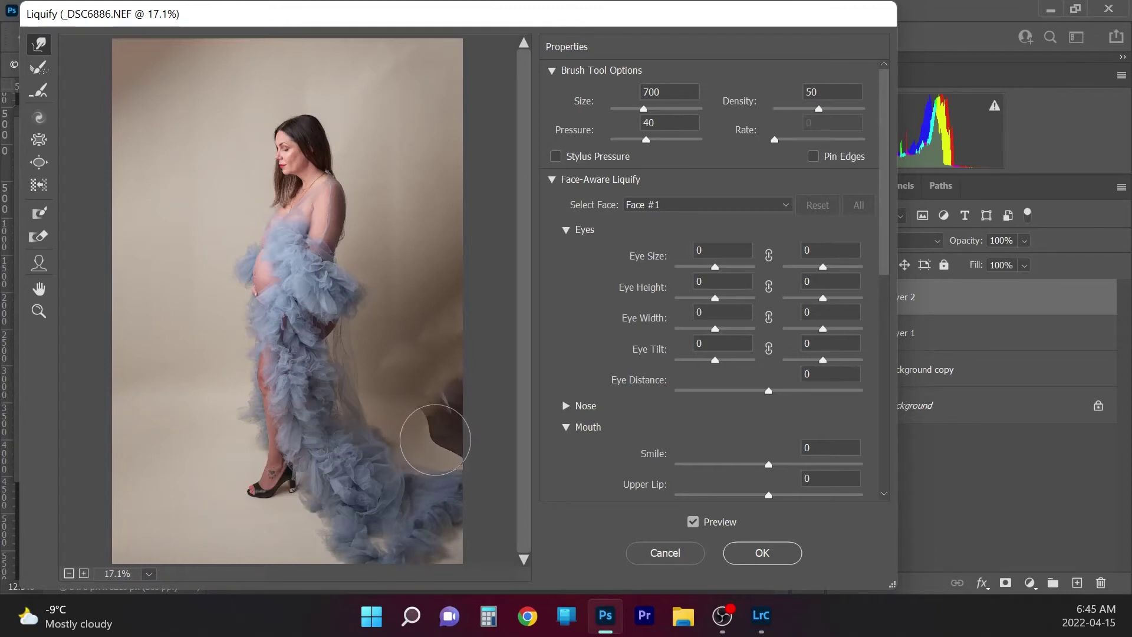
{"action": "left_click", "coordinate": [769, 560]}
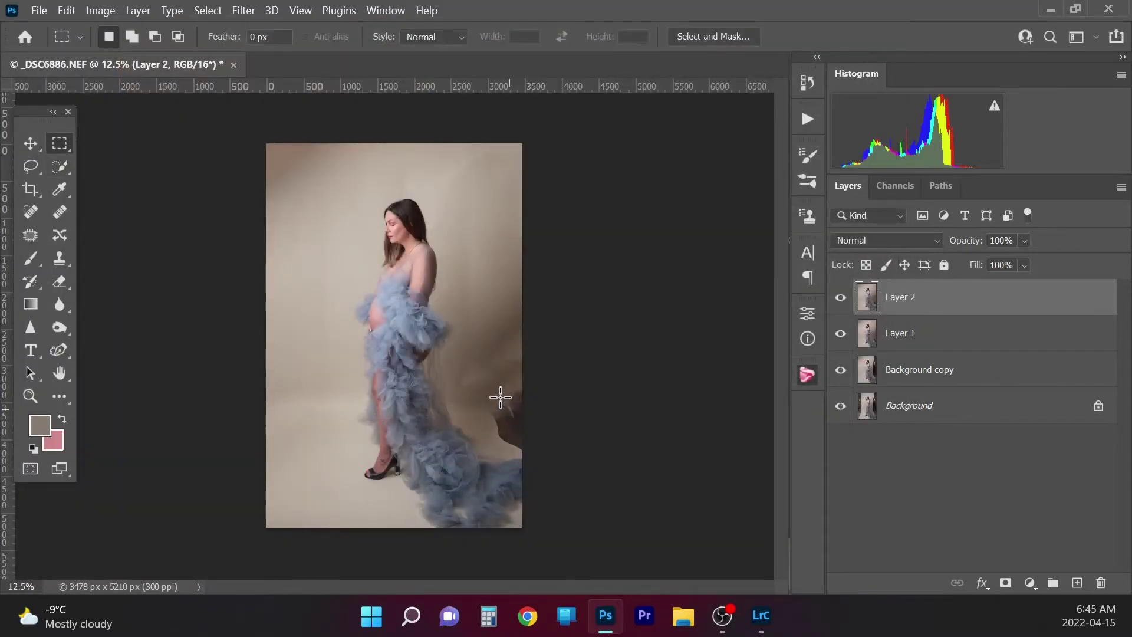
Step: Content-Aware fill the dark patch above the train at the photo's right edge, refill the smaller leftover smudge, and deselect
{"action": "left_click_drag", "start_coordinate": [484, 387], "coordinate": [536, 450]}
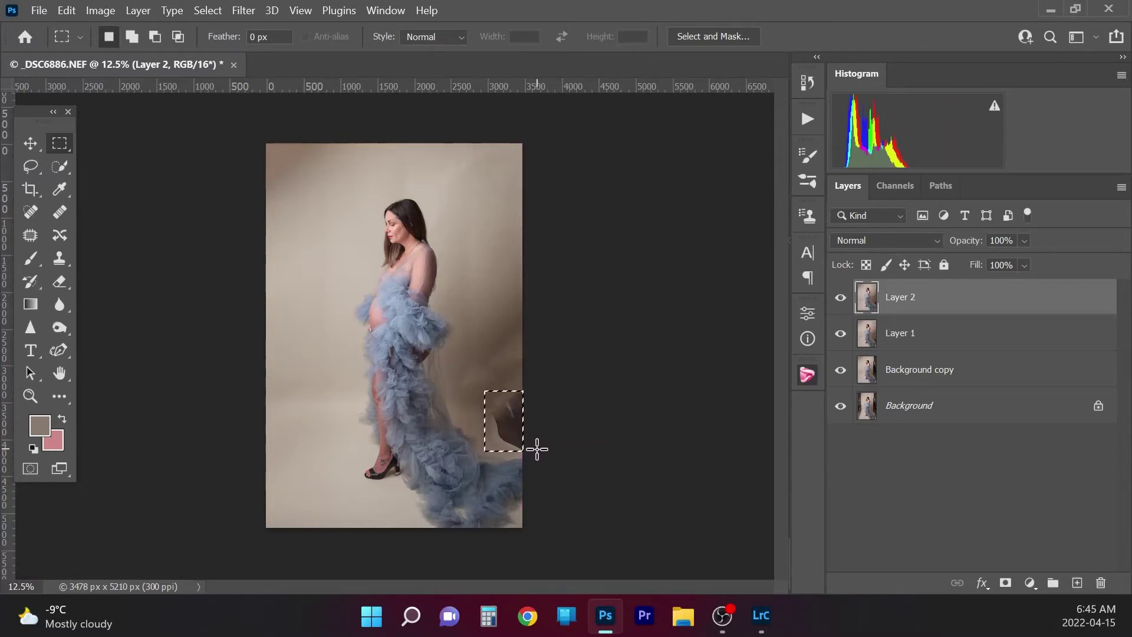
{"action": "key", "text": "shift+BackSpace"}
{"action": "key", "text": "Return"}
{"action": "key", "text": "ctrl+d"}
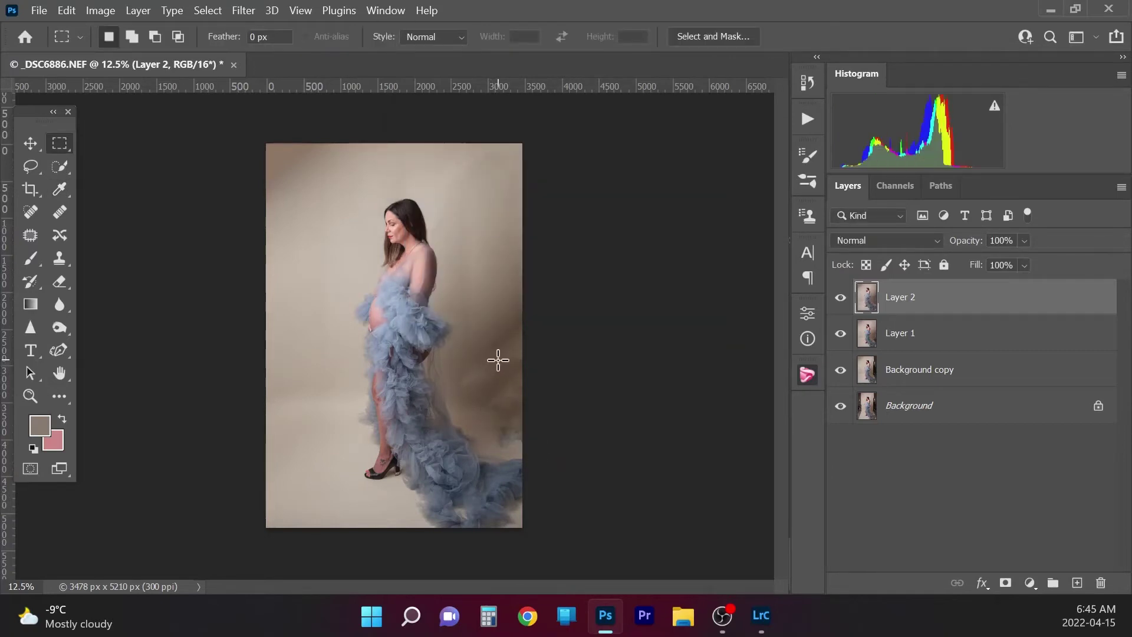
{"action": "left_click_drag", "start_coordinate": [495, 414], "coordinate": [529, 451]}
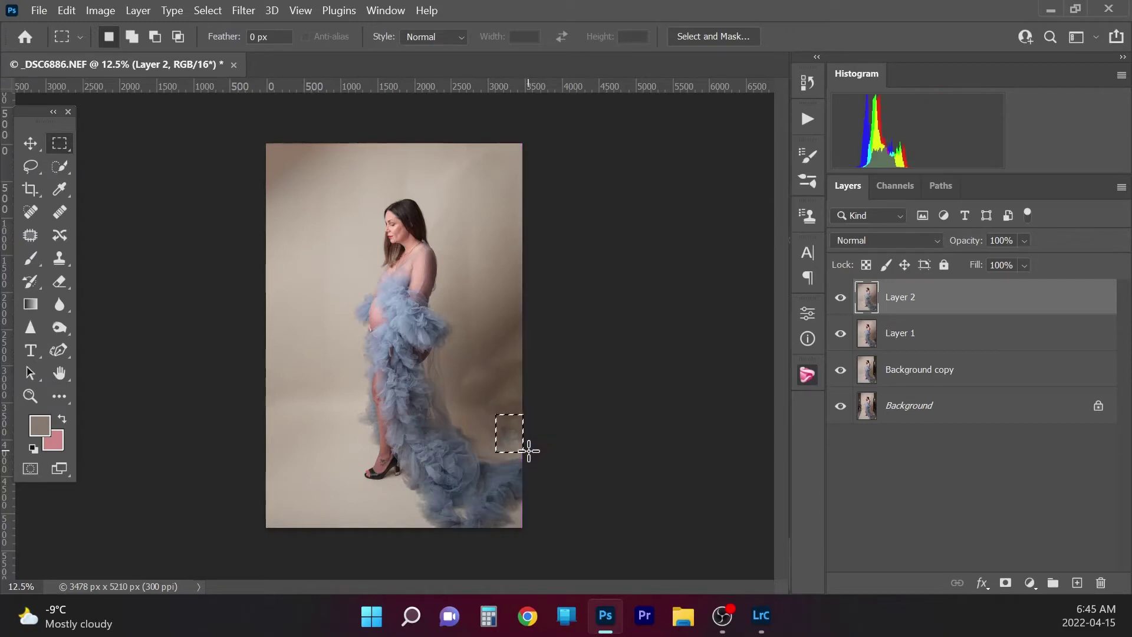
{"action": "key", "text": "shift+F5"}
{"action": "key", "text": "Return"}
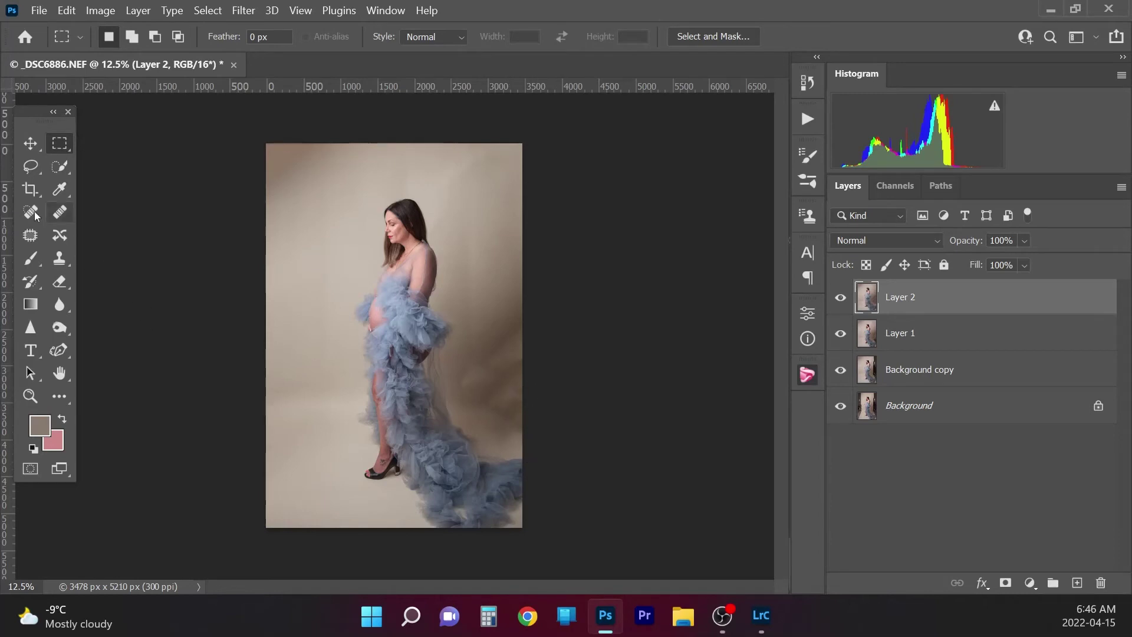
Step: Use the Patch tool to smooth the creases and dark blotches in the backdrop behind the subject, down to just above the train
{"action": "left_click", "coordinate": [31, 236]}
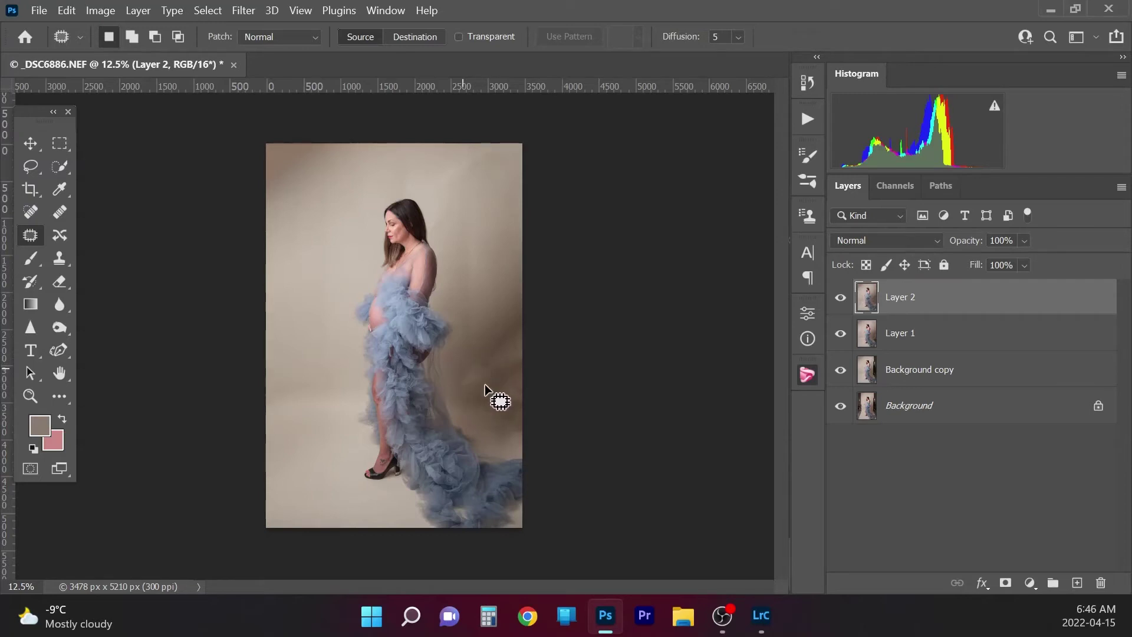
{"action": "mouse_move", "coordinate": [466, 260]}
{"action": "left_mouse_down"}
{"action": "mouse_move", "coordinate": [466, 338]}
{"action": "mouse_move", "coordinate": [478, 352]}
{"action": "mouse_move", "coordinate": [497, 258]}
{"action": "mouse_move", "coordinate": [481, 184]}
{"action": "mouse_move", "coordinate": [497, 221]}
{"action": "left_mouse_up"}
{"action": "key", "text": "ctrl+d"}
{"action": "mouse_move", "coordinate": [478, 355]}
{"action": "left_mouse_down"}
{"action": "mouse_move", "coordinate": [457, 369]}
{"action": "mouse_move", "coordinate": [464, 397]}
{"action": "mouse_move", "coordinate": [502, 381]}
{"action": "mouse_move", "coordinate": [533, 341]}
{"action": "mouse_move", "coordinate": [507, 309]}
{"action": "mouse_move", "coordinate": [508, 319]}
{"action": "mouse_move", "coordinate": [506, 272]}
{"action": "left_mouse_up"}
{"action": "key", "text": "ctrl+d"}
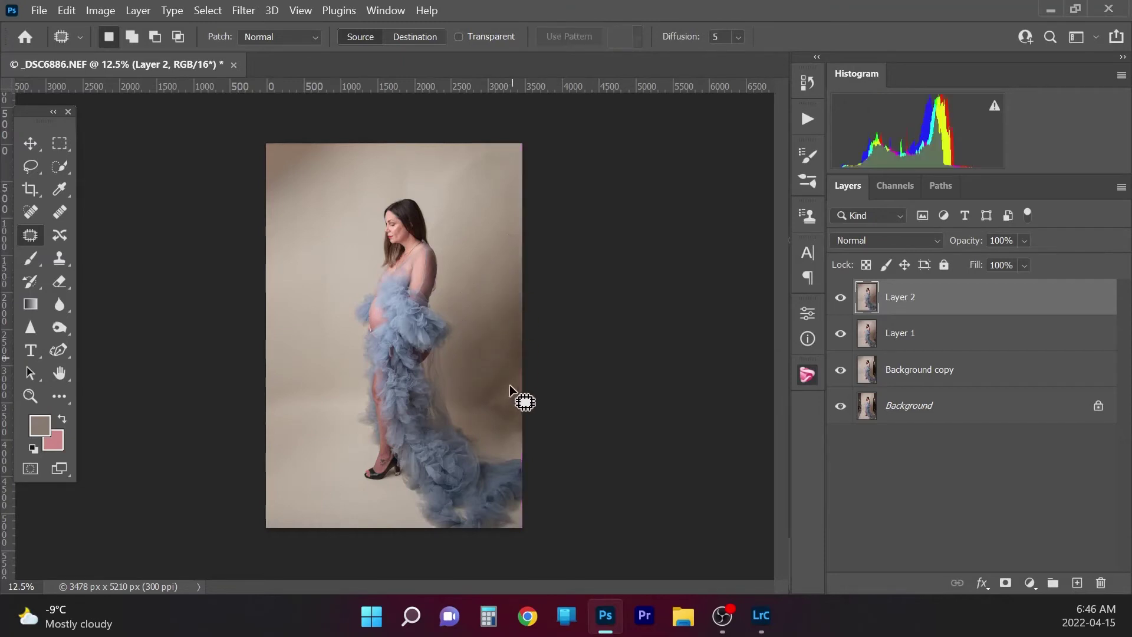
{"action": "mouse_move", "coordinate": [503, 382]}
{"action": "left_mouse_down"}
{"action": "mouse_move", "coordinate": [490, 425]}
{"action": "mouse_move", "coordinate": [520, 429]}
{"action": "mouse_move", "coordinate": [534, 388]}
{"action": "mouse_move", "coordinate": [505, 355]}
{"action": "mouse_move", "coordinate": [501, 374]}
{"action": "mouse_move", "coordinate": [490, 340]}
{"action": "left_mouse_up"}
{"action": "key", "text": "ctrl+d"}
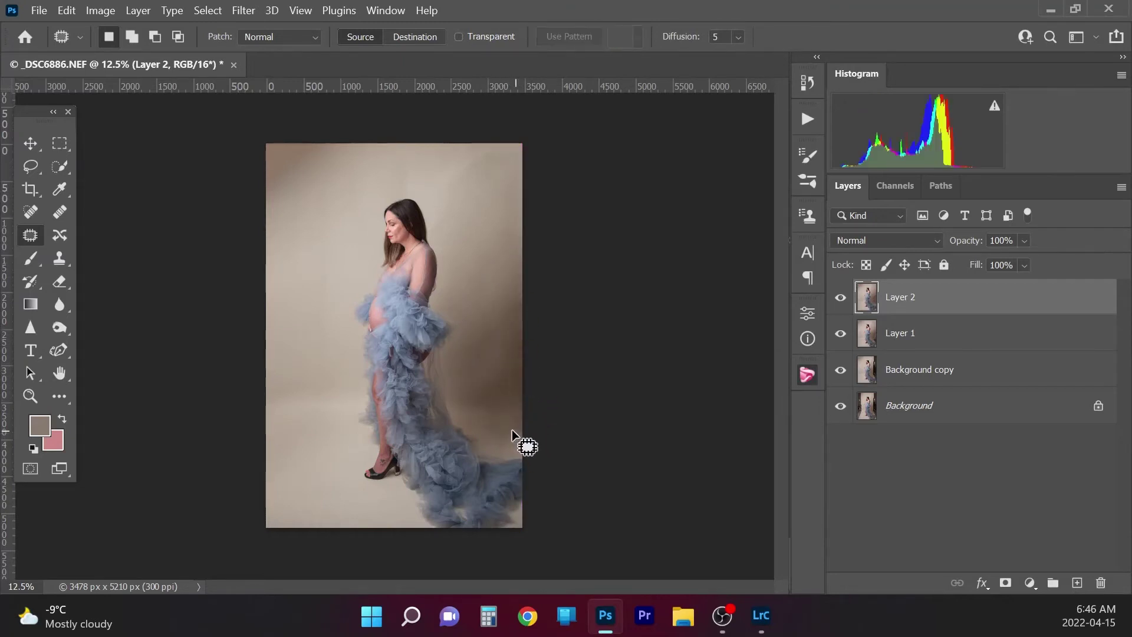
{"action": "mouse_move", "coordinate": [504, 425]}
{"action": "left_mouse_down"}
{"action": "mouse_move", "coordinate": [513, 450]}
{"action": "mouse_move", "coordinate": [529, 419]}
{"action": "mouse_move", "coordinate": [491, 422]}
{"action": "mouse_move", "coordinate": [512, 424]}
{"action": "mouse_move", "coordinate": [499, 366]}
{"action": "mouse_move", "coordinate": [482, 402]}
{"action": "mouse_move", "coordinate": [412, 425]}
{"action": "mouse_move", "coordinate": [402, 467]}
{"action": "mouse_move", "coordinate": [507, 381]}
{"action": "mouse_move", "coordinate": [333, 490]}
{"action": "mouse_move", "coordinate": [535, 403]}
{"action": "mouse_move", "coordinate": [518, 394]}
{"action": "mouse_move", "coordinate": [484, 402]}
{"action": "mouse_move", "coordinate": [506, 411]}
{"action": "mouse_move", "coordinate": [494, 409]}
{"action": "mouse_move", "coordinate": [510, 434]}
{"action": "left_mouse_up"}
{"action": "key", "text": "ctrl+d"}
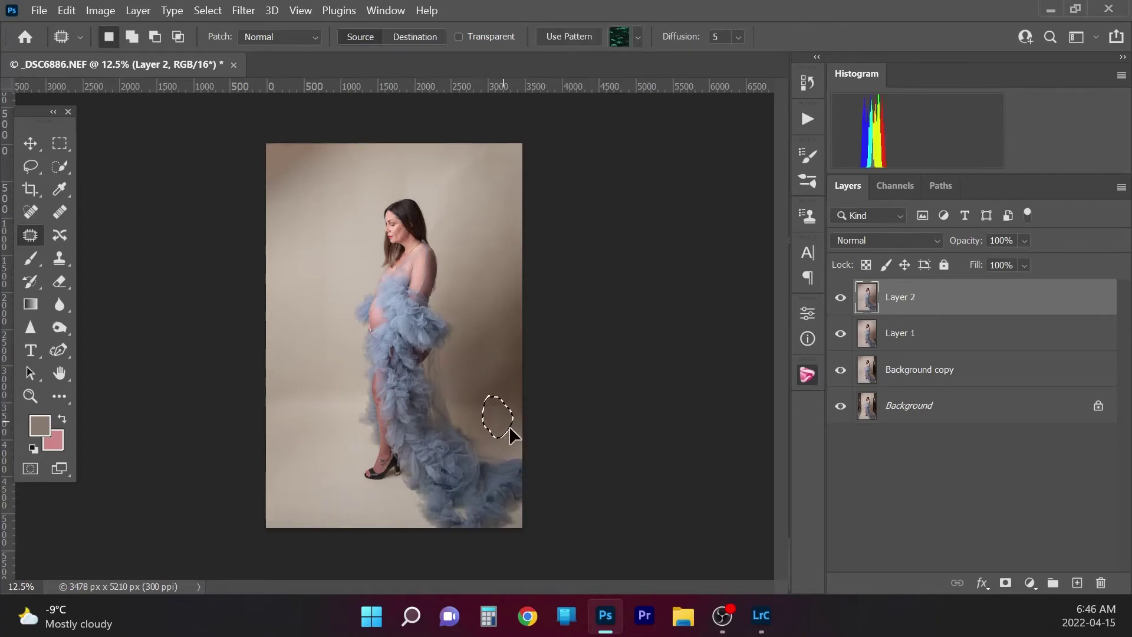
Step: Patch the remaining backdrop blotches behind the gown, in the upper right area and above the subject's head, and deselect
{"action": "mouse_move", "coordinate": [515, 347]}
{"action": "left_mouse_down"}
{"action": "mouse_move", "coordinate": [530, 365]}
{"action": "mouse_move", "coordinate": [520, 350]}
{"action": "mouse_move", "coordinate": [493, 370]}
{"action": "mouse_move", "coordinate": [494, 406]}
{"action": "mouse_move", "coordinate": [494, 373]}
{"action": "left_mouse_up"}
{"action": "key", "text": "ctrl+d"}
{"action": "mouse_move", "coordinate": [474, 334]}
{"action": "left_mouse_down"}
{"action": "mouse_move", "coordinate": [466, 360]}
{"action": "mouse_move", "coordinate": [479, 337]}
{"action": "left_mouse_up"}
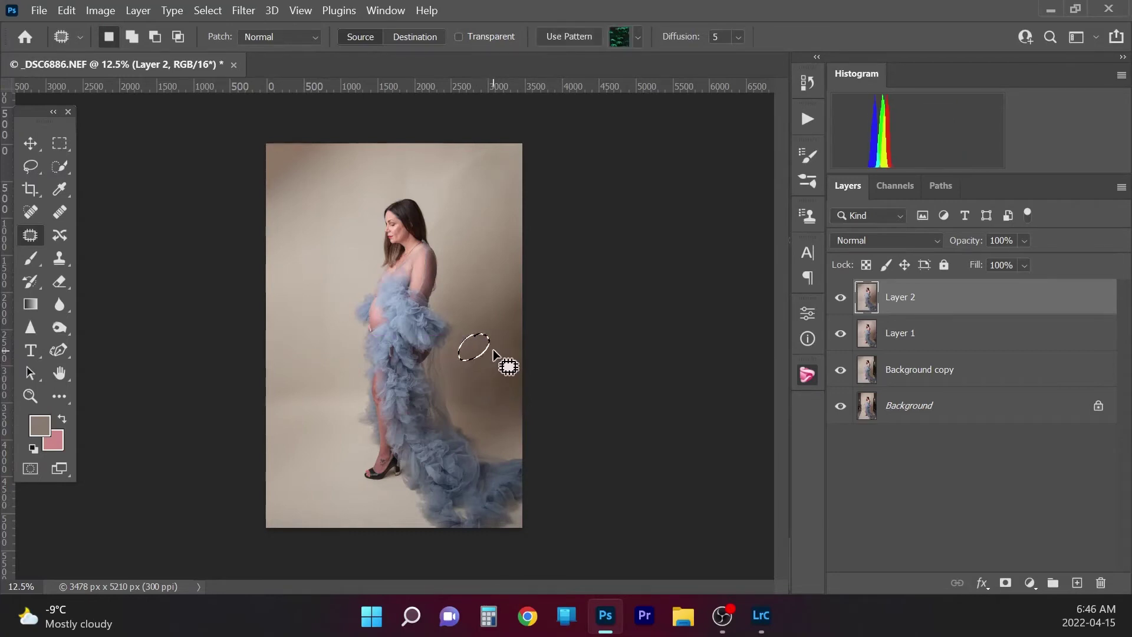
{"action": "mouse_move", "coordinate": [467, 172]}
{"action": "left_mouse_down"}
{"action": "mouse_move", "coordinate": [439, 186]}
{"action": "mouse_move", "coordinate": [496, 163]}
{"action": "mouse_move", "coordinate": [460, 144]}
{"action": "mouse_move", "coordinate": [485, 203]}
{"action": "mouse_move", "coordinate": [432, 229]}
{"action": "mouse_move", "coordinate": [448, 204]}
{"action": "mouse_move", "coordinate": [469, 223]}
{"action": "left_mouse_up"}
{"action": "key", "text": "ctrl+d"}
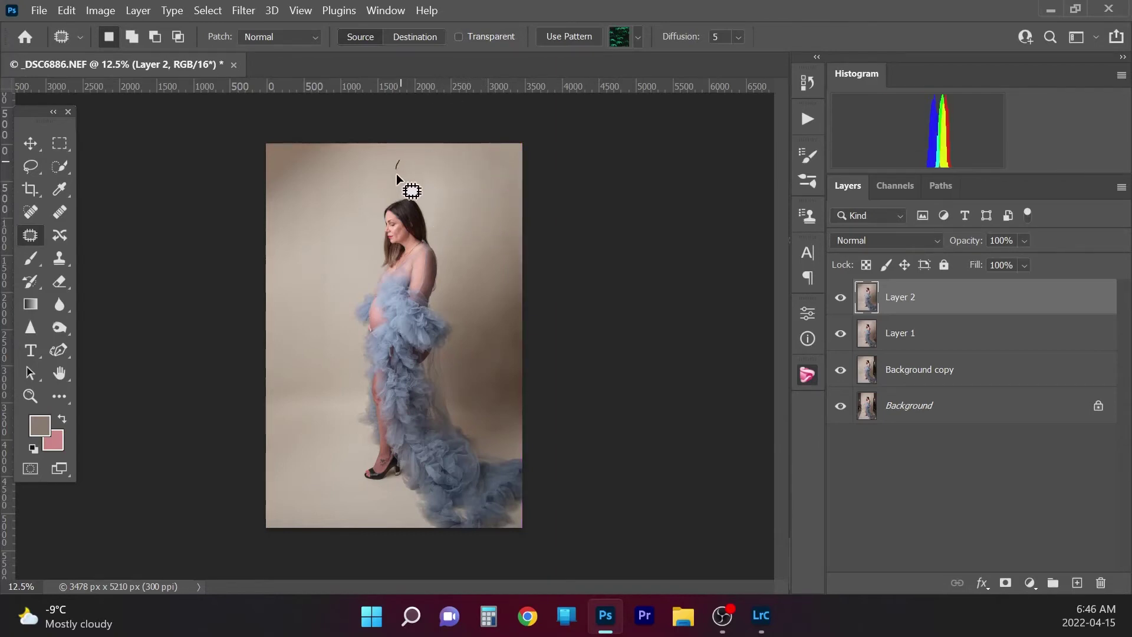
{"action": "mouse_move", "coordinate": [397, 174]}
{"action": "left_mouse_down"}
{"action": "mouse_move", "coordinate": [417, 158]}
{"action": "mouse_move", "coordinate": [403, 156]}
{"action": "mouse_move", "coordinate": [445, 168]}
{"action": "left_mouse_up"}
{"action": "key", "text": "ctrl+d"}
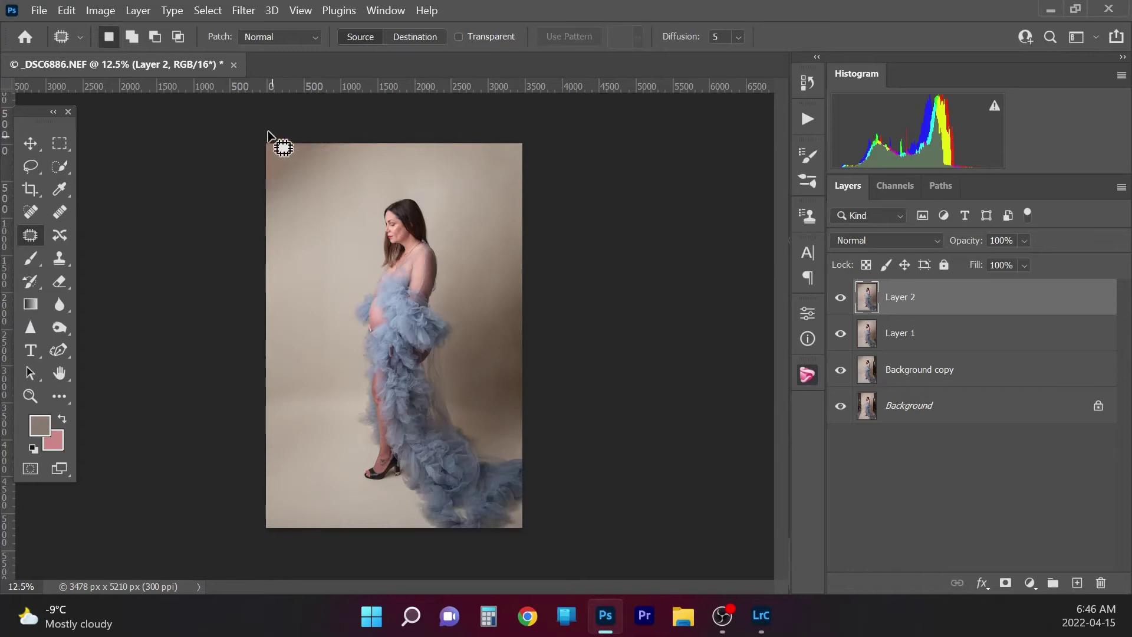
Step: Patch the dark upper-left corner and the uneven tones along the backdrop in front of the subject, and deselect
{"action": "mouse_move", "coordinate": [268, 134]}
{"action": "left_mouse_down"}
{"action": "mouse_move", "coordinate": [361, 156]}
{"action": "mouse_move", "coordinate": [267, 147]}
{"action": "left_mouse_up"}
{"action": "mouse_move", "coordinate": [308, 184]}
{"action": "left_mouse_down"}
{"action": "mouse_move", "coordinate": [293, 271]}
{"action": "mouse_move", "coordinate": [306, 257]}
{"action": "left_mouse_up"}
{"action": "key", "text": "ctrl+d"}
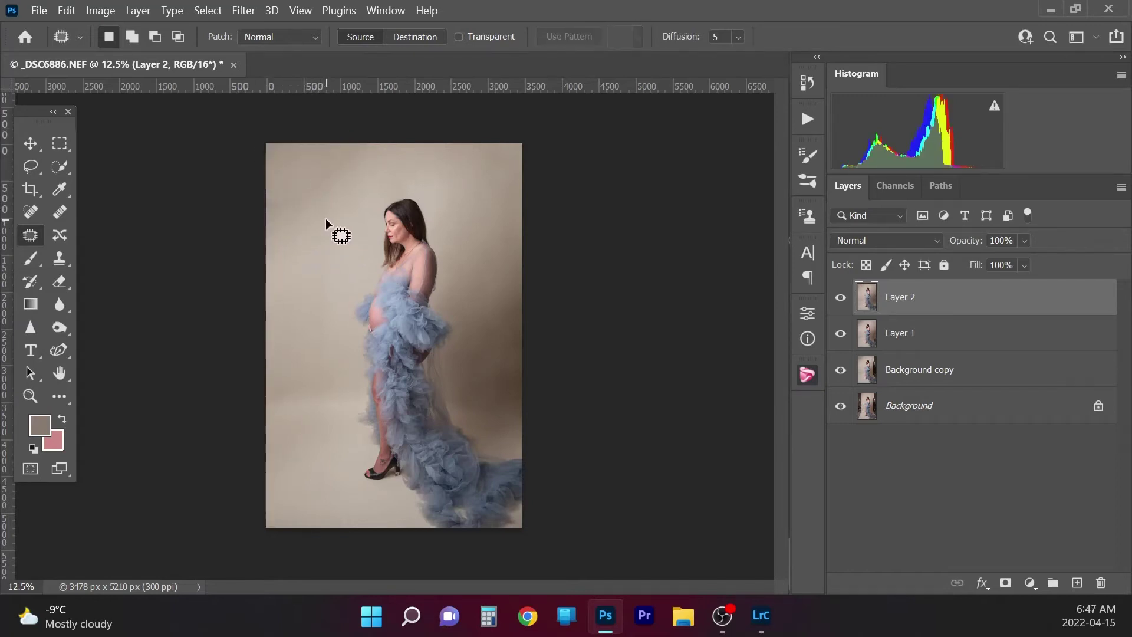
{"action": "mouse_move", "coordinate": [315, 418]}
{"action": "left_mouse_down"}
{"action": "mouse_move", "coordinate": [285, 366]}
{"action": "mouse_move", "coordinate": [256, 407]}
{"action": "mouse_move", "coordinate": [305, 373]}
{"action": "mouse_move", "coordinate": [293, 394]}
{"action": "mouse_move", "coordinate": [293, 337]}
{"action": "left_mouse_up"}
{"action": "mouse_move", "coordinate": [321, 248]}
{"action": "left_mouse_down"}
{"action": "mouse_move", "coordinate": [314, 297]}
{"action": "mouse_move", "coordinate": [345, 304]}
{"action": "mouse_move", "coordinate": [323, 253]}
{"action": "left_mouse_up"}
{"action": "mouse_move", "coordinate": [298, 168]}
{"action": "left_mouse_down"}
{"action": "mouse_move", "coordinate": [267, 205]}
{"action": "mouse_move", "coordinate": [325, 201]}
{"action": "mouse_move", "coordinate": [306, 165]}
{"action": "left_mouse_up"}
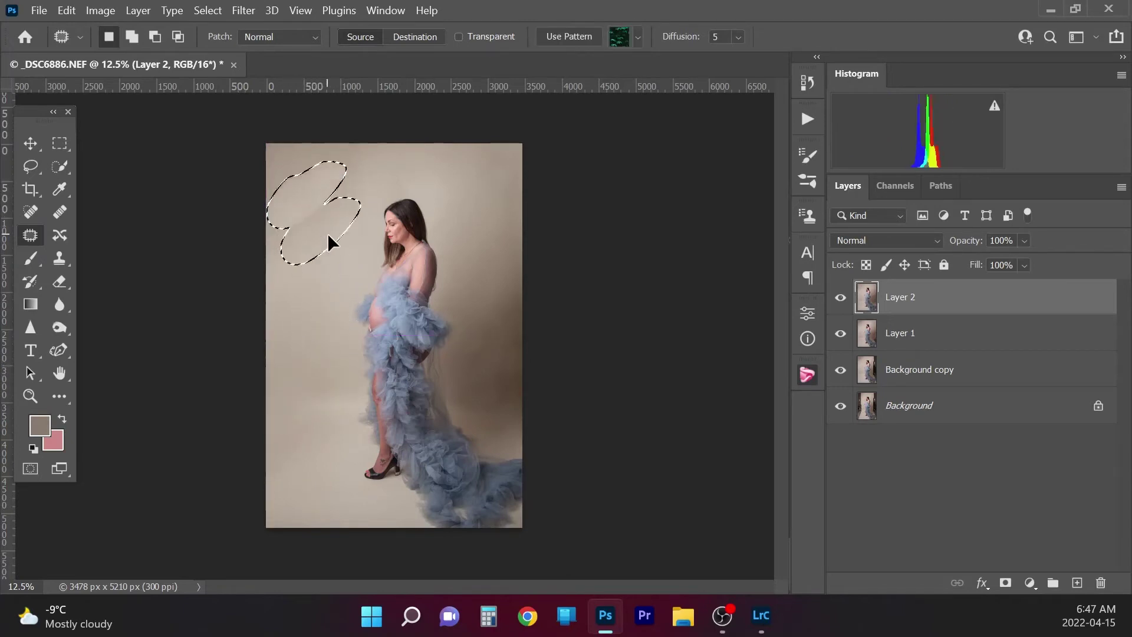
{"action": "left_click", "coordinate": [487, 199]}
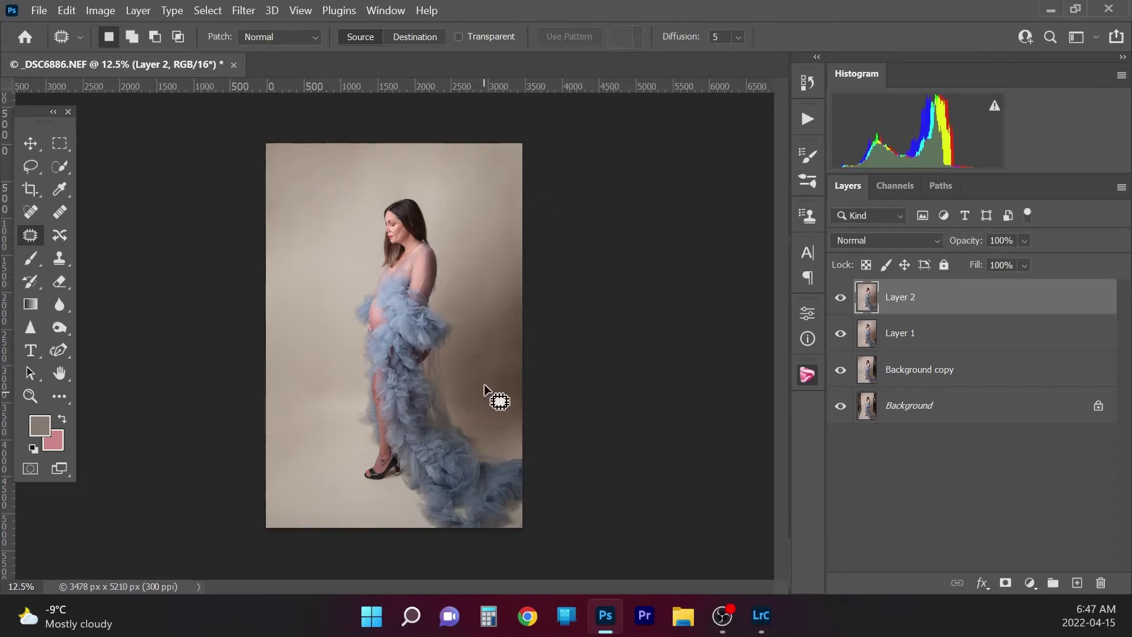
Step: Patch the shadowy blotches on the lower right backdrop above the train with cleaner backdrop from higher up
{"action": "mouse_move", "coordinate": [489, 377]}
{"action": "left_mouse_down"}
{"action": "mouse_move", "coordinate": [454, 409]}
{"action": "mouse_move", "coordinate": [521, 406]}
{"action": "mouse_move", "coordinate": [519, 390]}
{"action": "mouse_move", "coordinate": [481, 388]}
{"action": "mouse_move", "coordinate": [505, 275]}
{"action": "left_mouse_up"}
{"action": "left_click", "coordinate": [459, 394]}
{"action": "left_click", "coordinate": [505, 273]}
{"action": "left_click_drag", "start_coordinate": [493, 434], "coordinate": [487, 270]}
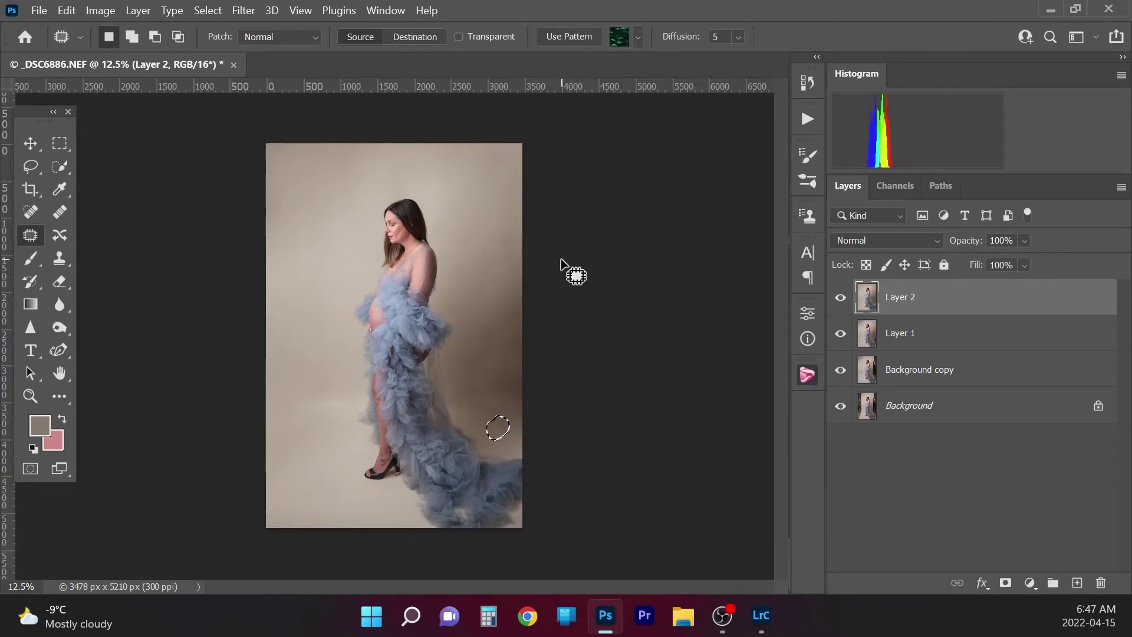
Step: Patch the finer marks along the backdrop's right edge at 25% zoom, and deselect
{"action": "key", "text": "ctrl+plus"}
{"action": "key", "text": "ctrl+plus"}
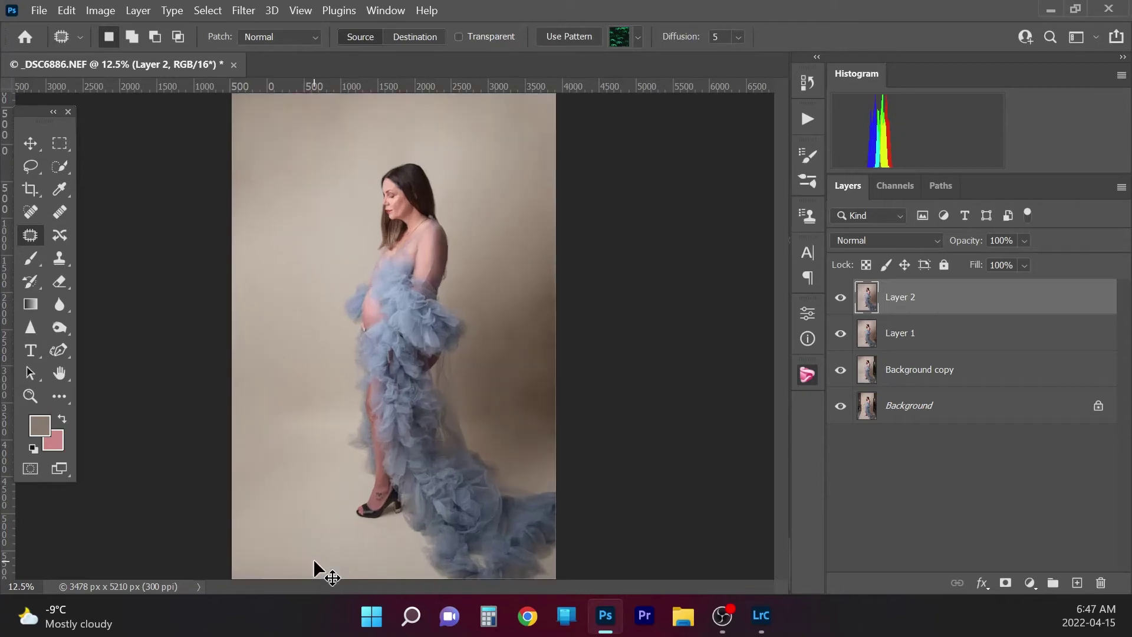
{"action": "left_click_drag", "start_coordinate": [560, 353], "coordinate": [589, 323]}
{"action": "mouse_move", "coordinate": [592, 403]}
{"action": "left_mouse_down"}
{"action": "mouse_move", "coordinate": [640, 419]}
{"action": "mouse_move", "coordinate": [616, 399]}
{"action": "left_mouse_up"}
{"action": "left_click_drag", "start_coordinate": [594, 418], "coordinate": [573, 395]}
{"action": "mouse_move", "coordinate": [633, 328]}
{"action": "left_mouse_down"}
{"action": "mouse_move", "coordinate": [617, 380]}
{"action": "mouse_move", "coordinate": [651, 324]}
{"action": "left_mouse_up"}
{"action": "left_click_drag", "start_coordinate": [631, 367], "coordinate": [651, 289]}
{"action": "key", "text": "ctrl+d"}
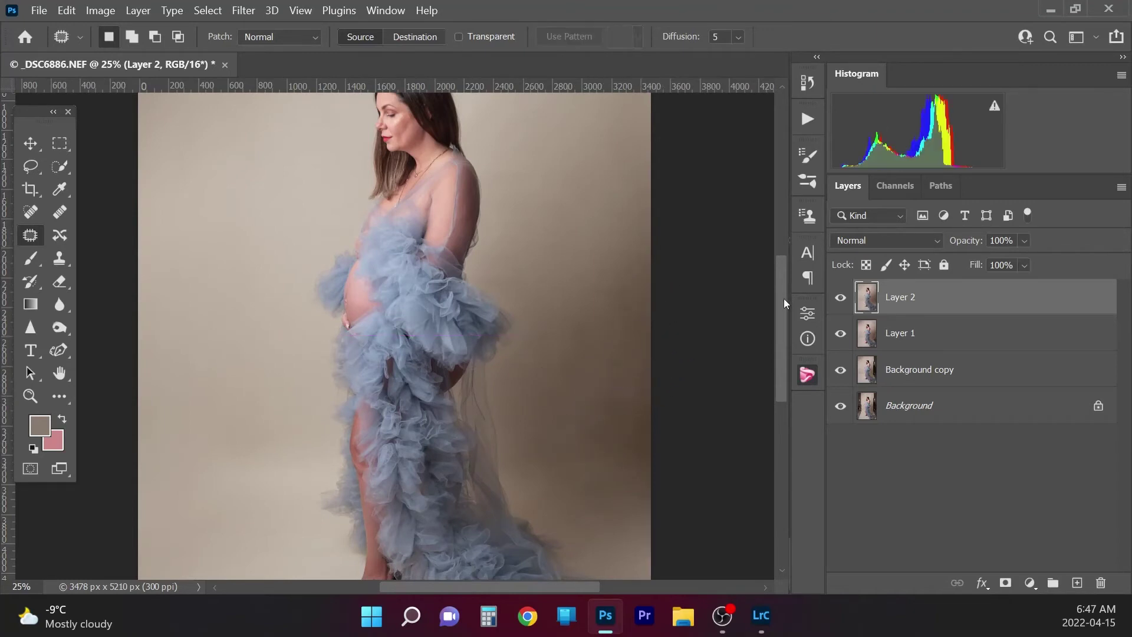
Step: Patch the marks on the floor near the photo's lower left corner, and deselect
{"action": "left_click_drag", "start_coordinate": [784, 304], "coordinate": [781, 358]}
{"action": "mouse_move", "coordinate": [376, 468]}
{"action": "left_mouse_down"}
{"action": "mouse_move", "coordinate": [352, 461]}
{"action": "mouse_move", "coordinate": [368, 498]}
{"action": "mouse_move", "coordinate": [410, 481]}
{"action": "mouse_move", "coordinate": [361, 455]}
{"action": "left_mouse_up"}
{"action": "mouse_move", "coordinate": [191, 481]}
{"action": "left_mouse_down"}
{"action": "mouse_move", "coordinate": [148, 507]}
{"action": "mouse_move", "coordinate": [253, 527]}
{"action": "mouse_move", "coordinate": [193, 480]}
{"action": "left_mouse_up"}
{"action": "left_click_drag", "start_coordinate": [228, 500], "coordinate": [230, 452]}
{"action": "key", "text": "ctrl+d"}
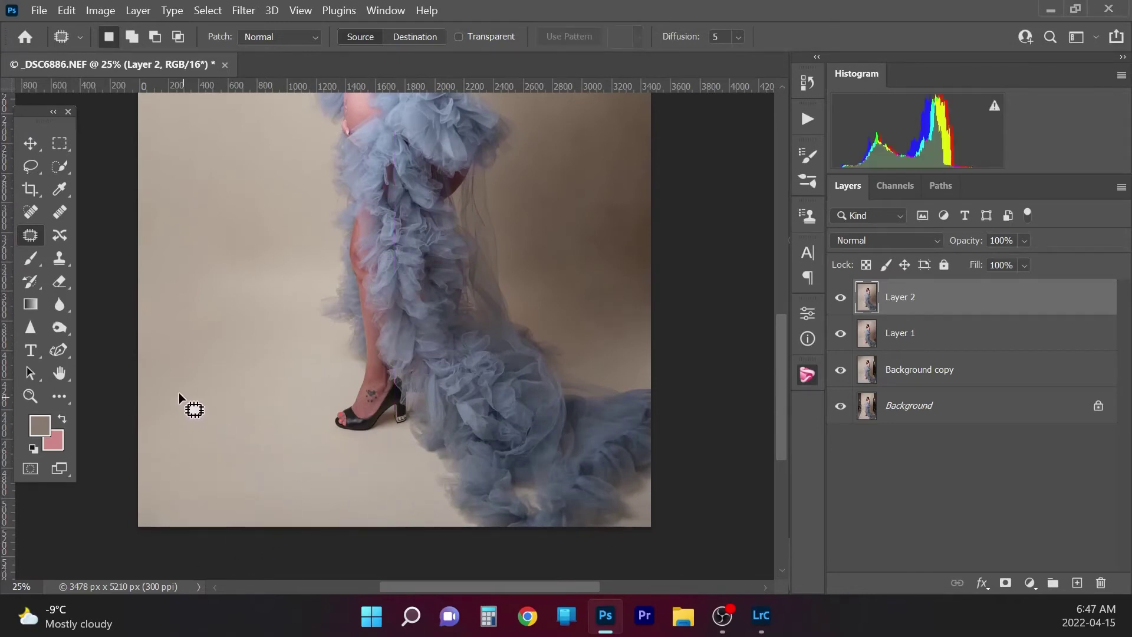
Step: Patch the uneven floor areas between the left edge and the subject's shoe, and deselect
{"action": "left_click_drag", "start_coordinate": [180, 396], "coordinate": [183, 395]}
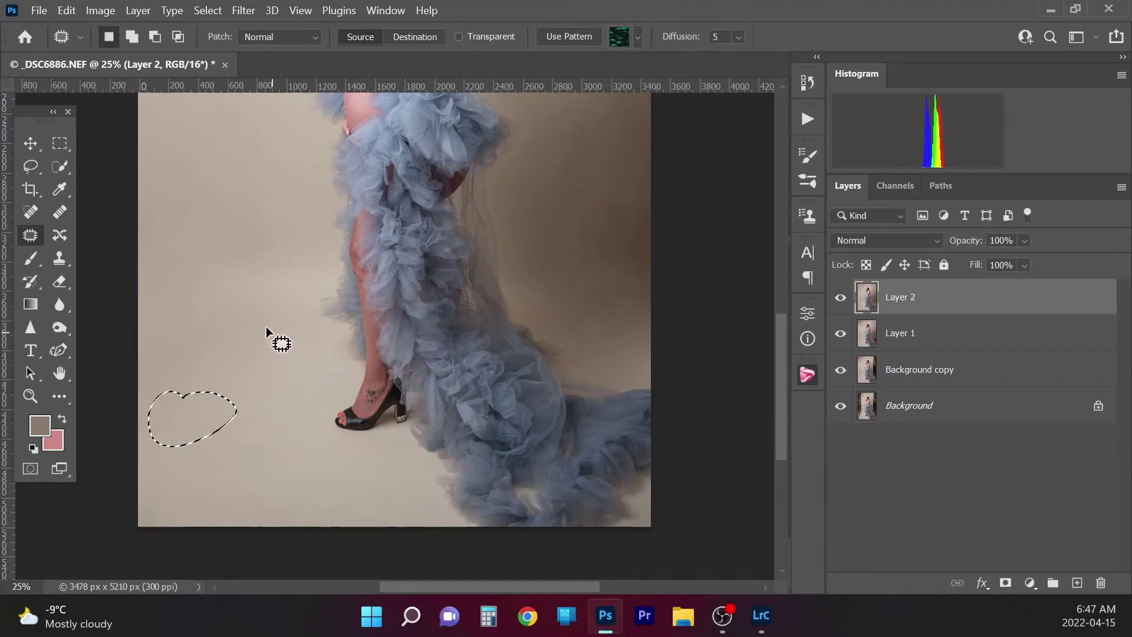
{"action": "mouse_move", "coordinate": [266, 331]}
{"action": "left_mouse_down"}
{"action": "mouse_move", "coordinate": [246, 370]}
{"action": "mouse_move", "coordinate": [313, 350]}
{"action": "mouse_move", "coordinate": [268, 318]}
{"action": "left_mouse_up"}
{"action": "left_click_drag", "start_coordinate": [262, 354], "coordinate": [251, 422]}
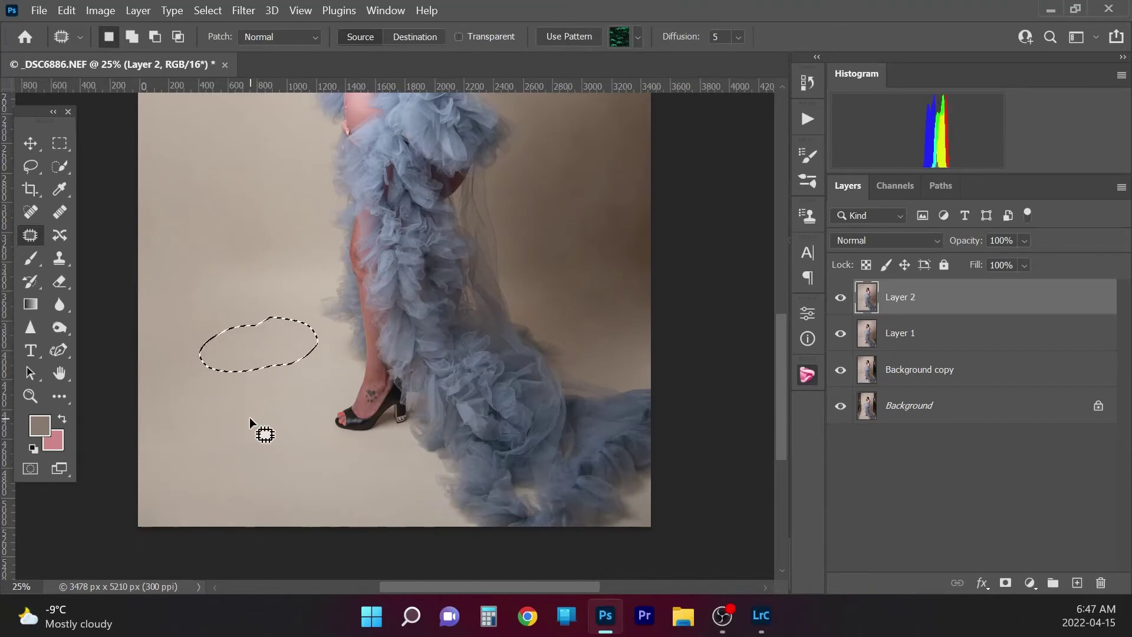
{"action": "key", "text": "ctrl+d"}
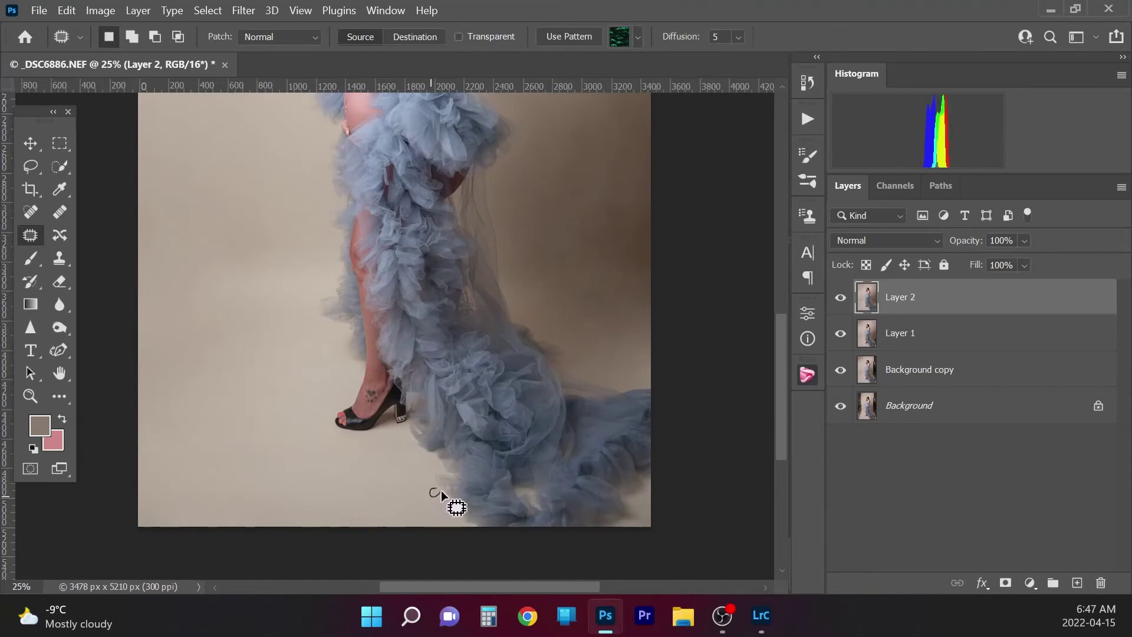
Step: Patch the floor marks along the bottom edge between the train and the lower left, and deselect
{"action": "left_click_drag", "start_coordinate": [441, 494], "coordinate": [430, 505]}
{"action": "mouse_move", "coordinate": [298, 513]}
{"action": "left_mouse_down"}
{"action": "mouse_move", "coordinate": [293, 505]}
{"action": "mouse_move", "coordinate": [318, 520]}
{"action": "mouse_move", "coordinate": [260, 523]}
{"action": "mouse_move", "coordinate": [283, 522]}
{"action": "left_mouse_up"}
{"action": "key", "text": "ctrl+d"}
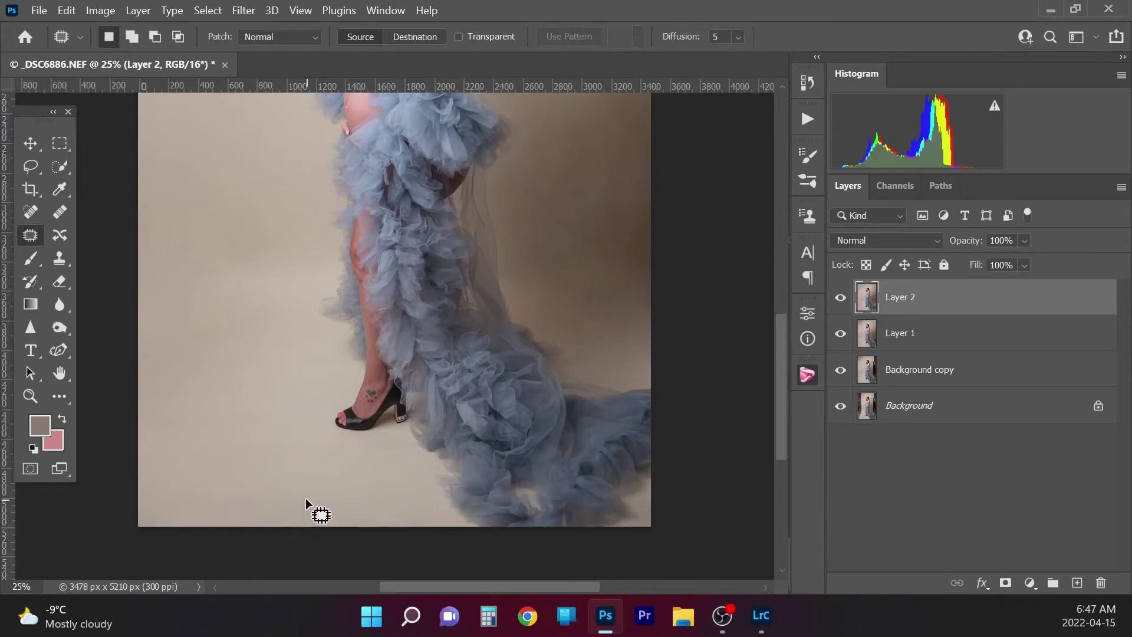
{"action": "key", "text": "ctrl+minus"}
{"action": "key", "text": "ctrl+minus"}
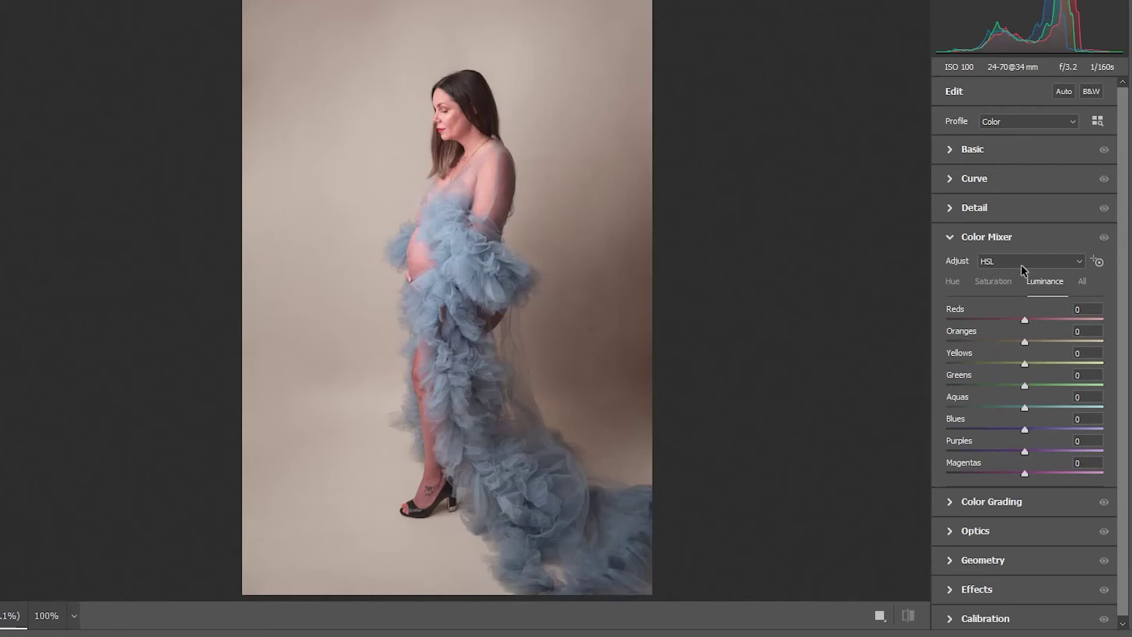
Step: Set the Yellows saturation to -100 in the Color Mixer and toggle the adjustment's visibility to compare, leaving it on
{"action": "left_click", "coordinate": [990, 284]}
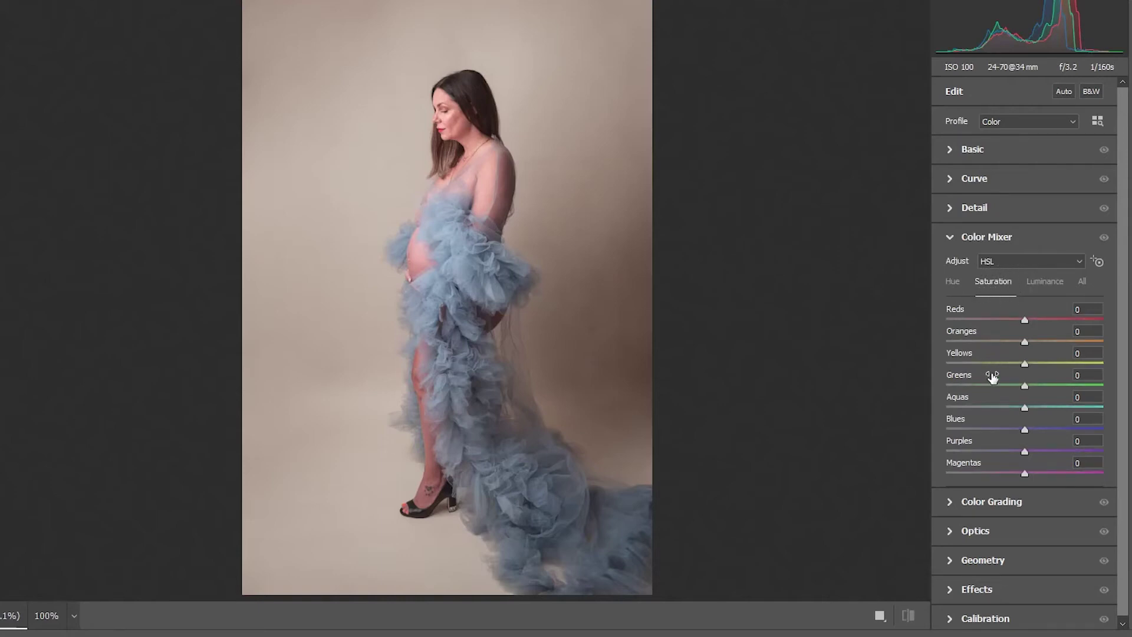
{"action": "left_click_drag", "start_coordinate": [1025, 370], "coordinate": [955, 371]}
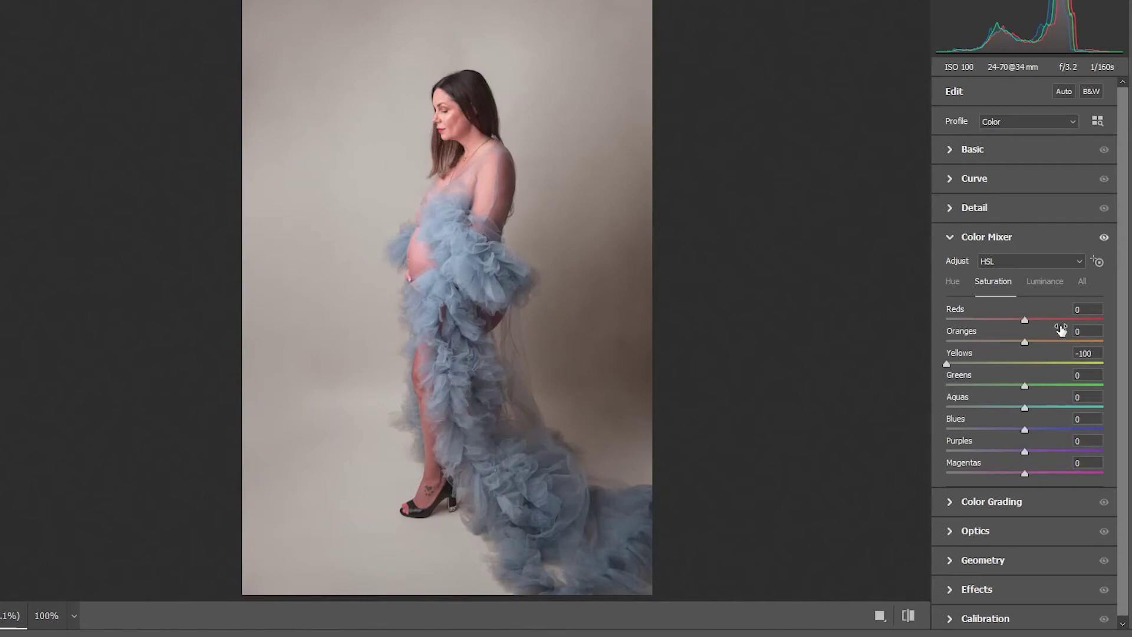
{"action": "left_click", "coordinate": [1102, 238]}
{"action": "left_click", "coordinate": [1102, 239]}
{"action": "left_click", "coordinate": [1103, 239]}
{"action": "left_click", "coordinate": [1102, 238]}
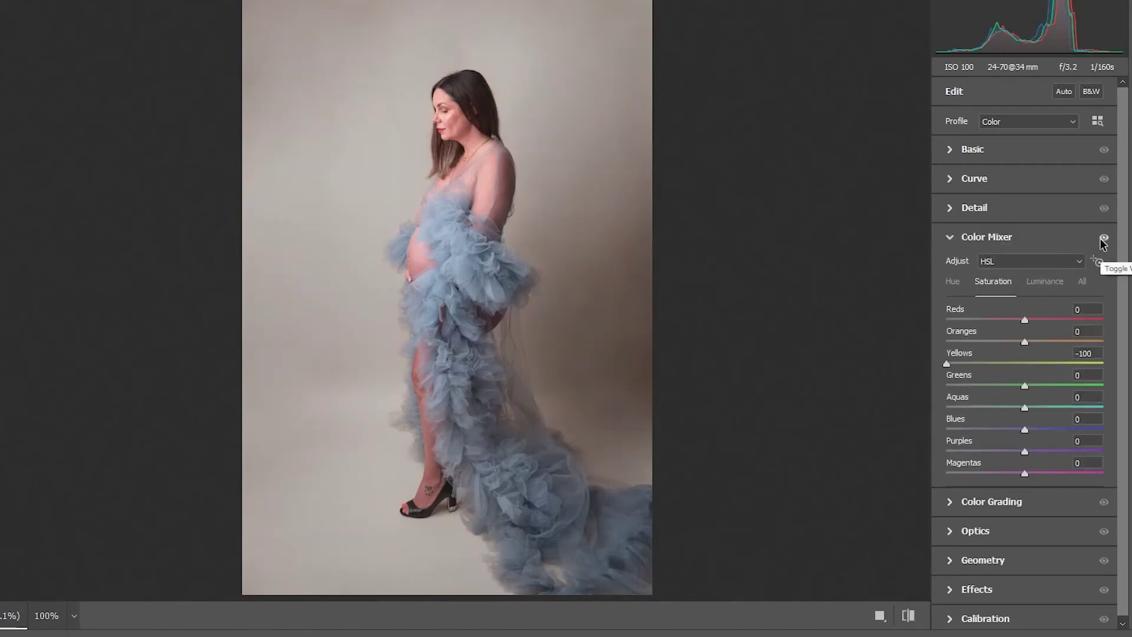
{"action": "left_click", "coordinate": [1103, 239]}
{"action": "left_click", "coordinate": [1101, 240]}
Step: Set the Color Mixer saturation to -2 for Oranges, -100 for Blues and -95 for Aquas
{"action": "left_click_drag", "start_coordinate": [1024, 347], "coordinate": [1023, 347]}
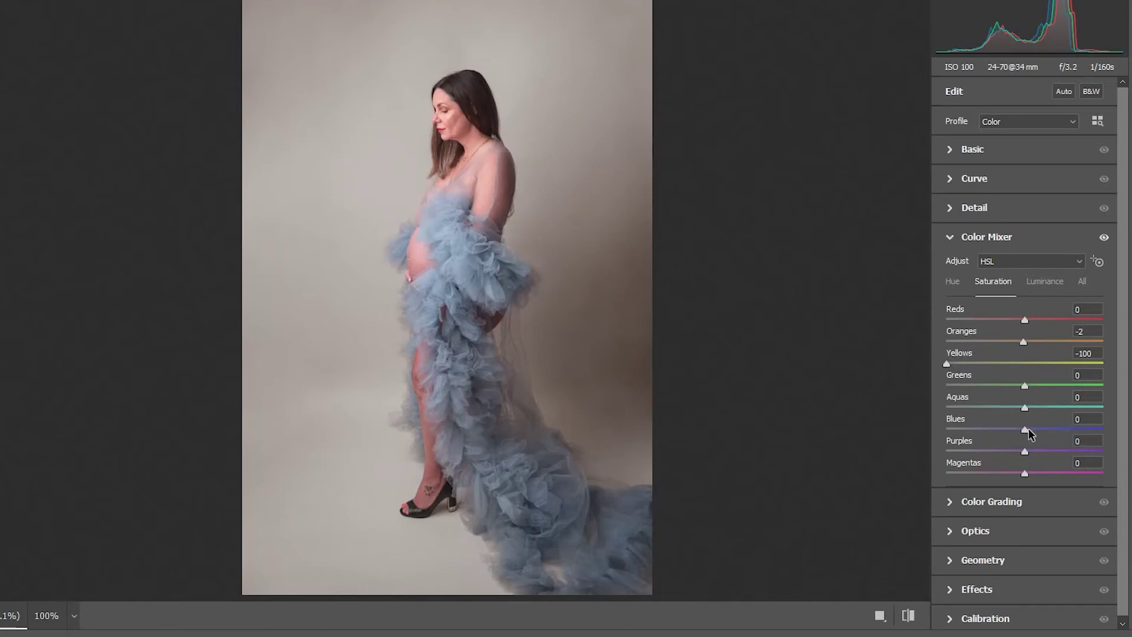
{"action": "left_click_drag", "start_coordinate": [1025, 431], "coordinate": [945, 445]}
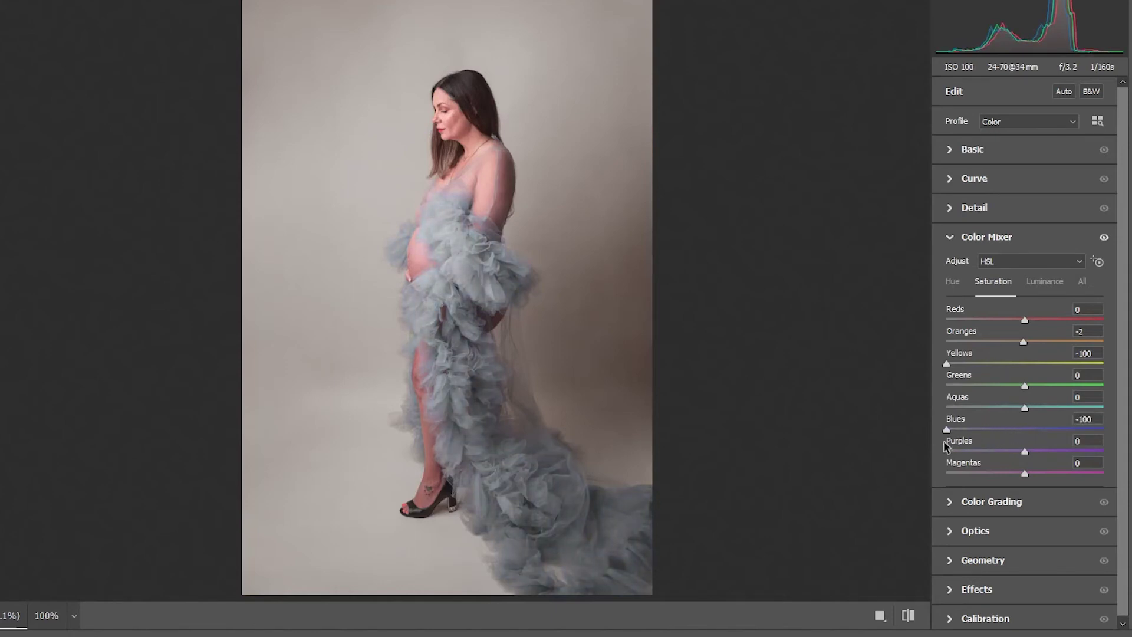
{"action": "left_click_drag", "start_coordinate": [1025, 408], "coordinate": [948, 422]}
Step: Darken the gown by setting the Blues luminance to -65 and lowering the Aquas luminance
{"action": "left_click", "coordinate": [1041, 280]}
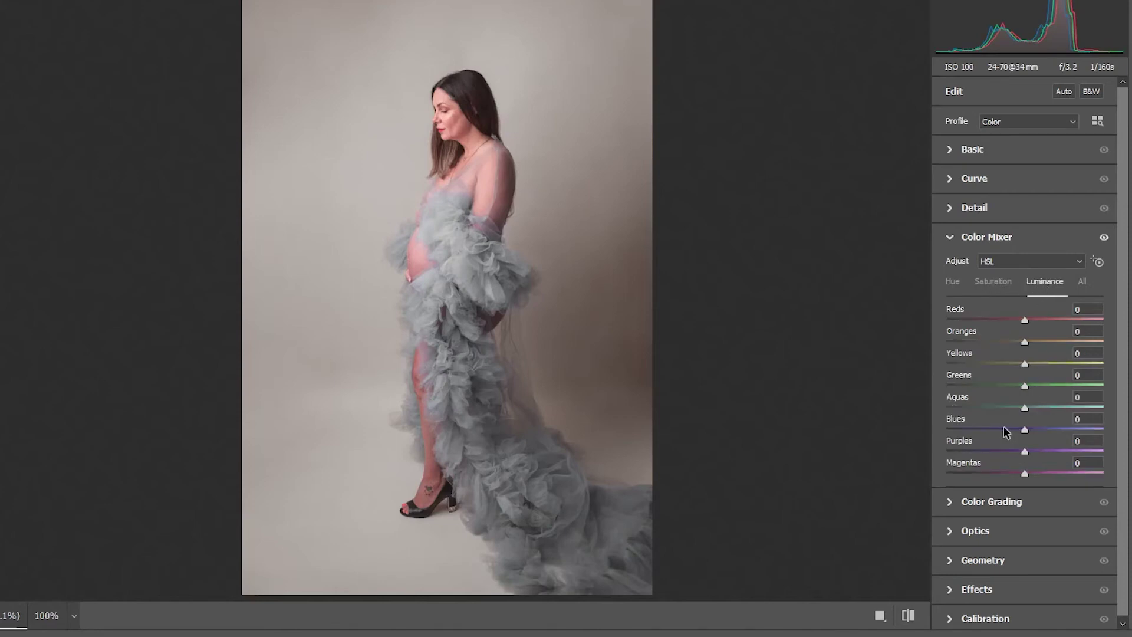
{"action": "left_click_drag", "start_coordinate": [1023, 429], "coordinate": [975, 435]}
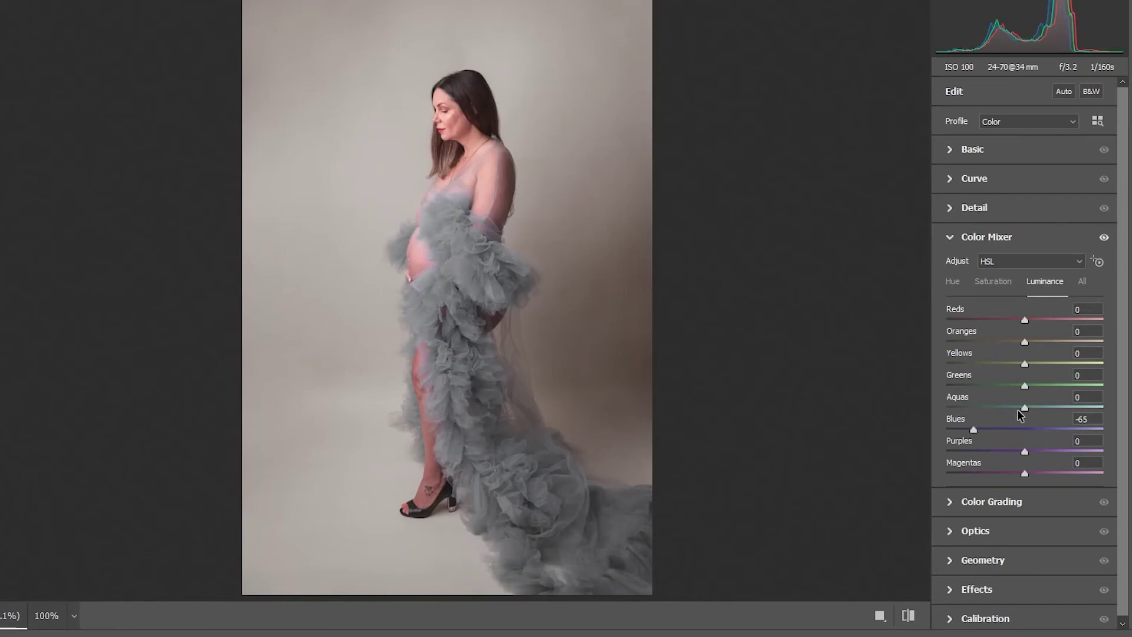
{"action": "left_click_drag", "start_coordinate": [1026, 408], "coordinate": [979, 414]}
Step: Set the Purples saturation to -94 in the Color Mixer
{"action": "left_click", "coordinate": [996, 282]}
{"action": "left_click_drag", "start_coordinate": [1024, 451], "coordinate": [951, 455]}
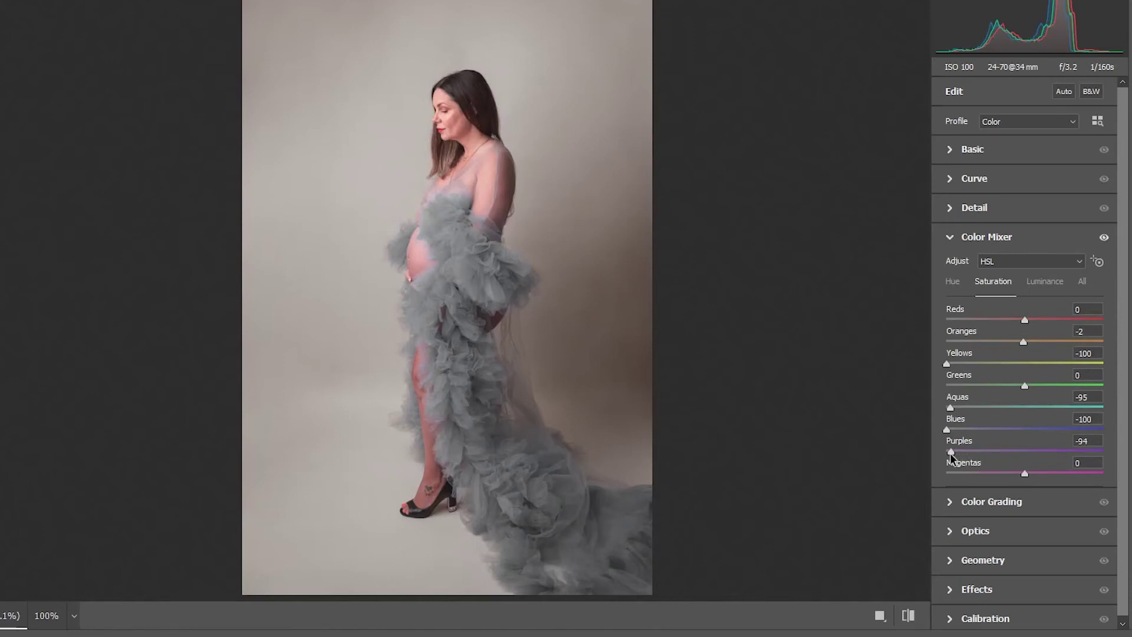
Step: Compare the portrait with and without the Color Mixer adjustment, leaving the adjustment enabled
{"action": "left_click", "coordinate": [1104, 239]}
{"action": "left_click", "coordinate": [1104, 238]}
{"action": "left_click", "coordinate": [1104, 238]}
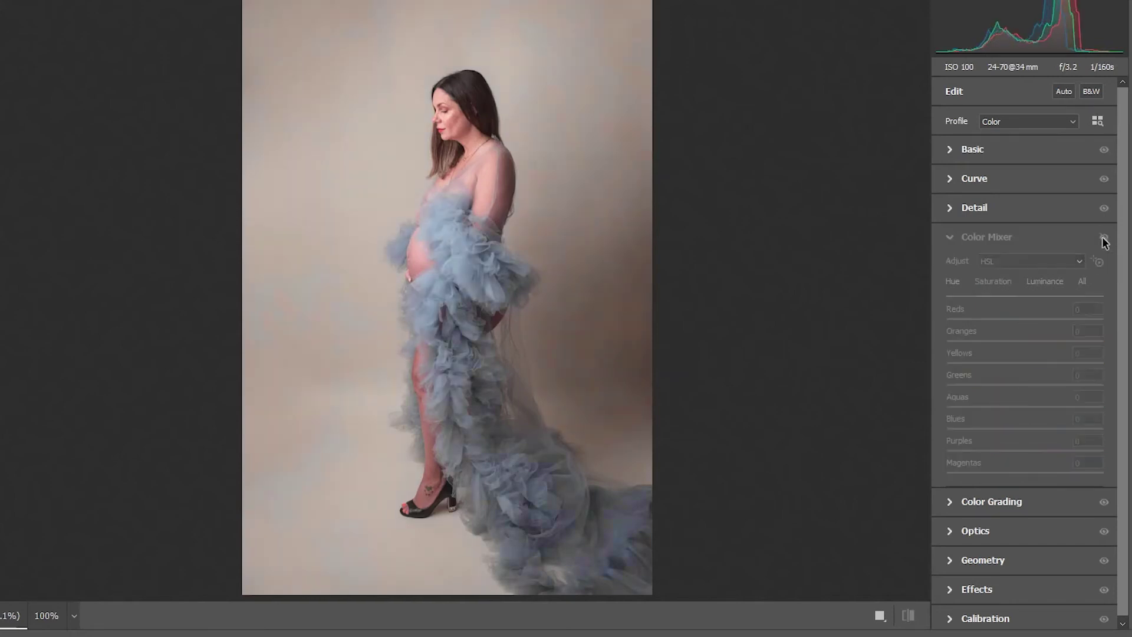
{"action": "left_click", "coordinate": [1104, 238]}
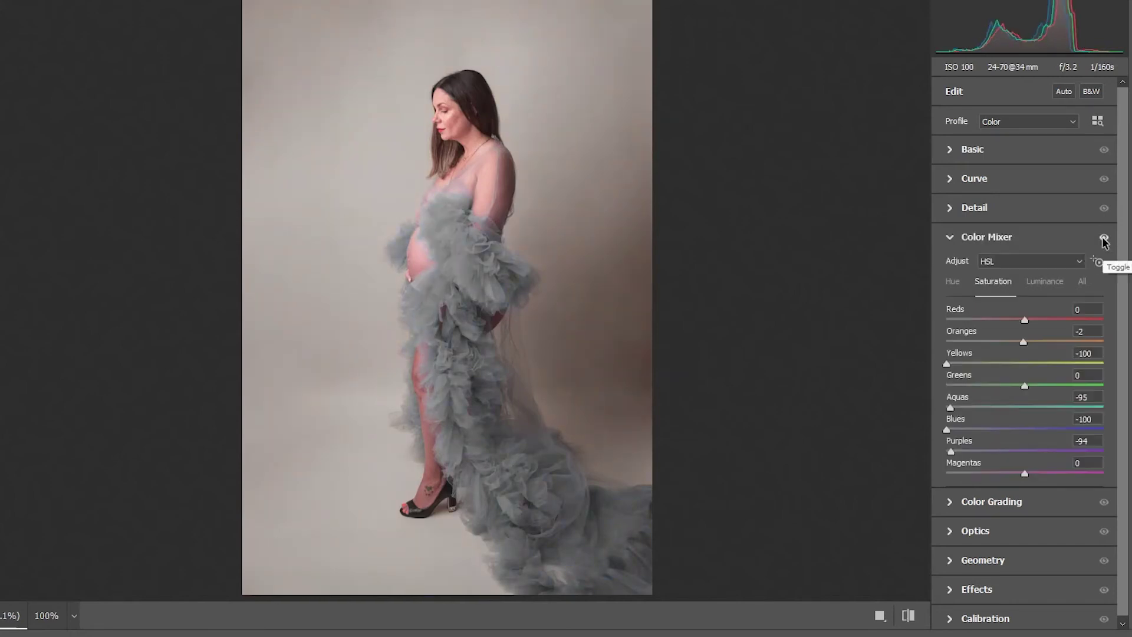
Step: Set the Color Mixer luminance to -54 for Blues and -56 for Aquas, compare before and after, and apply the filter
{"action": "left_click", "coordinate": [1050, 287]}
{"action": "left_click_drag", "start_coordinate": [974, 428], "coordinate": [974, 428]}
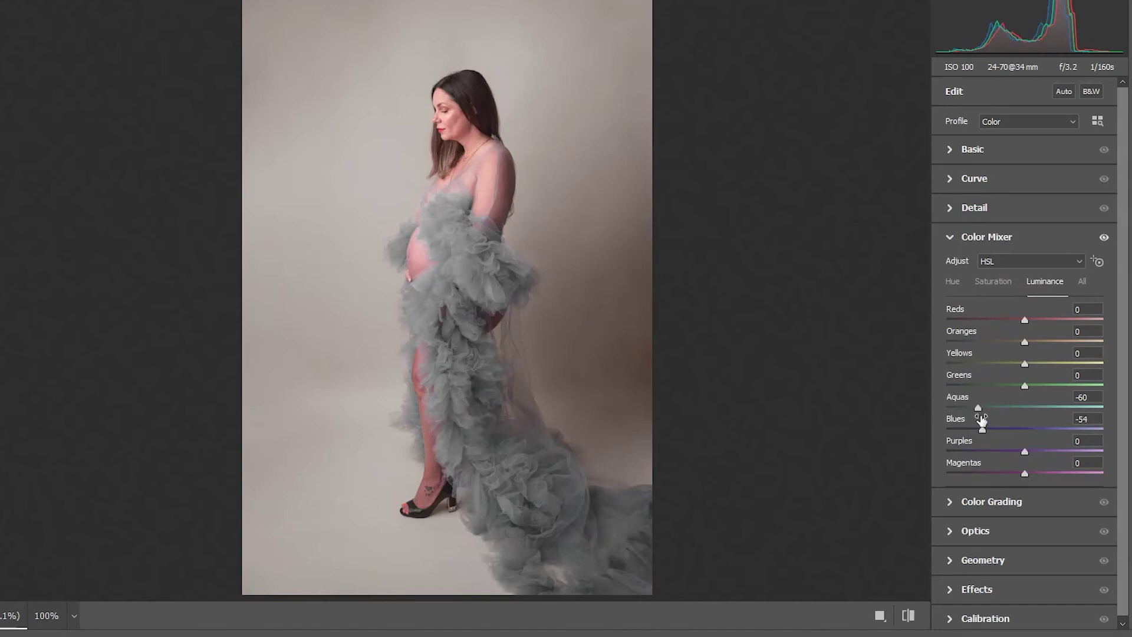
{"action": "left_click_drag", "start_coordinate": [980, 406], "coordinate": [982, 407]}
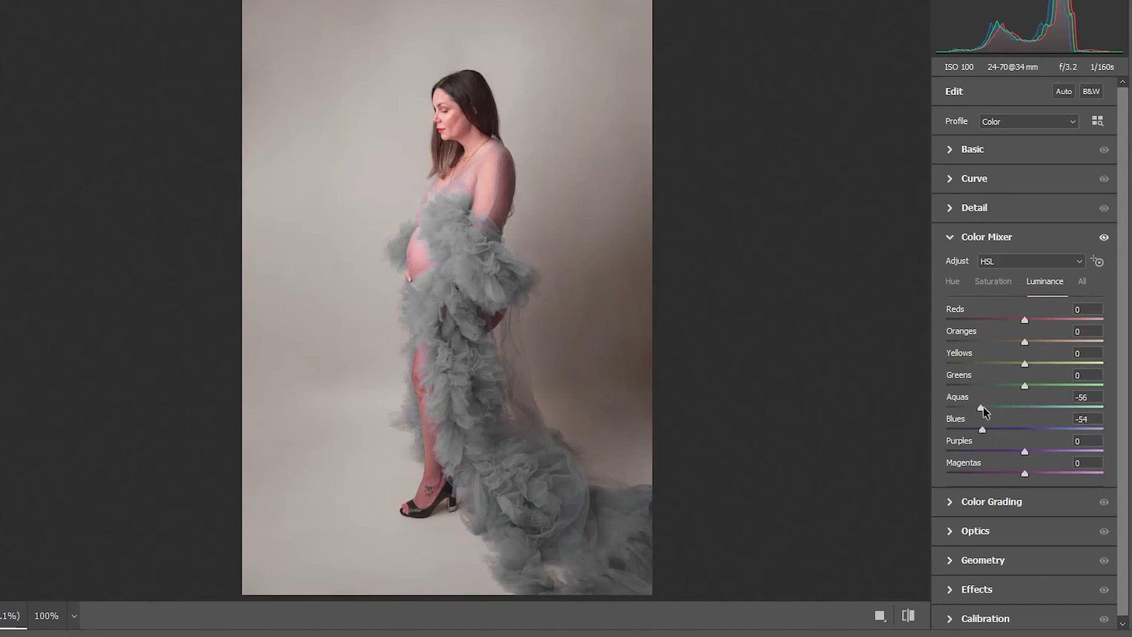
{"action": "left_click", "coordinate": [1104, 238]}
{"action": "left_click", "coordinate": [1105, 239]}
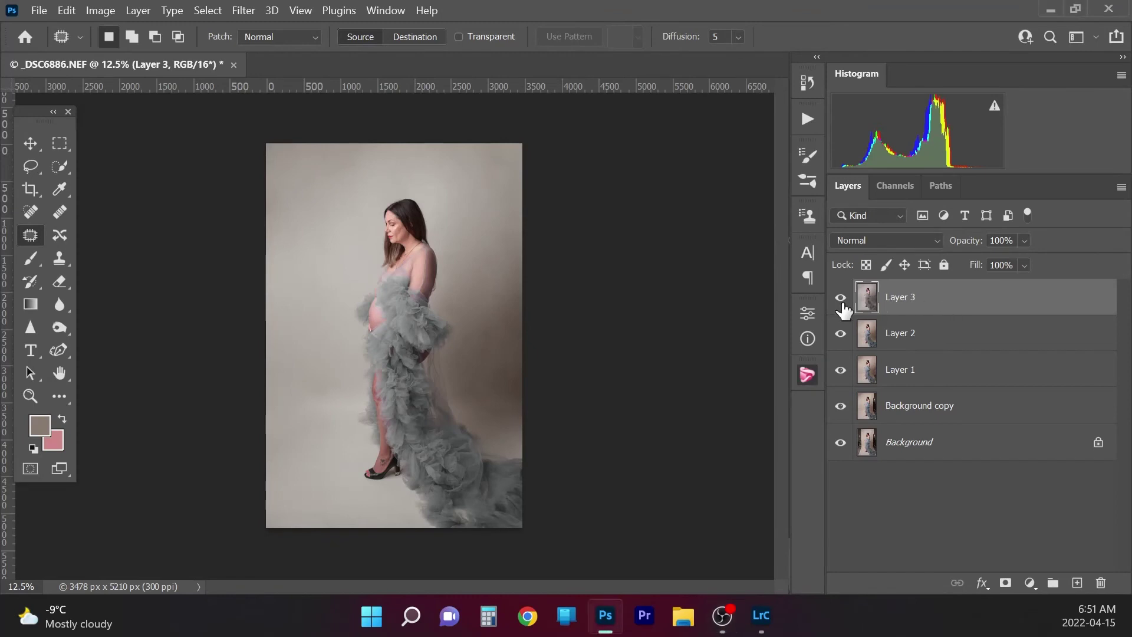
Step: Compare Layer 3 shown and hidden, and inspect the face, sheer sleeve and upper gown at 50% zoom
{"action": "left_click", "coordinate": [841, 298]}
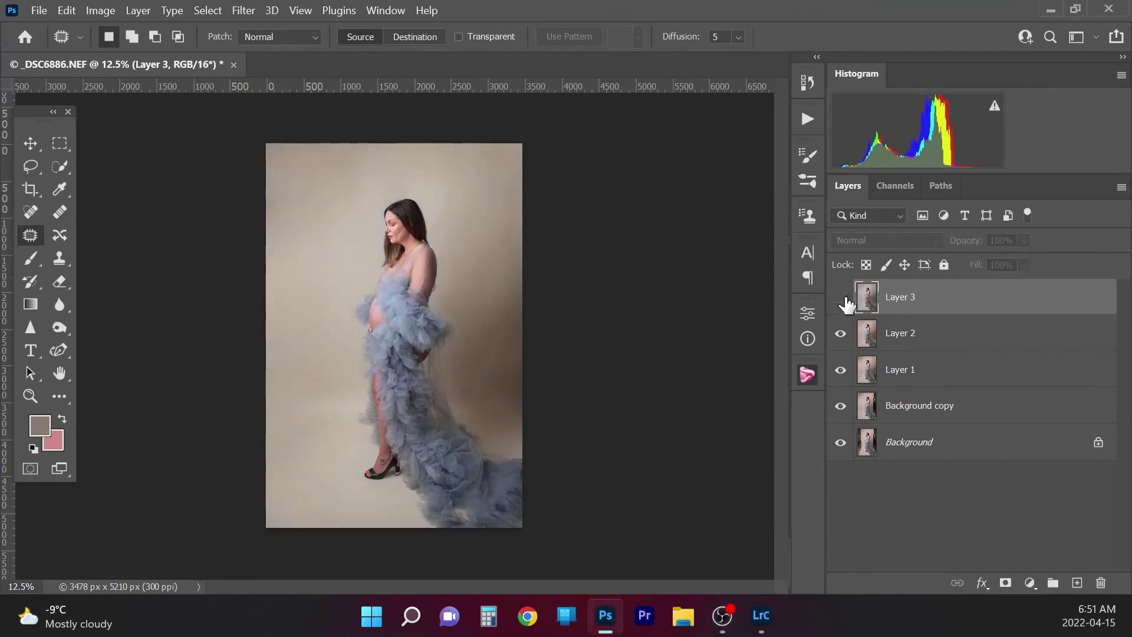
{"action": "left_click", "coordinate": [841, 298]}
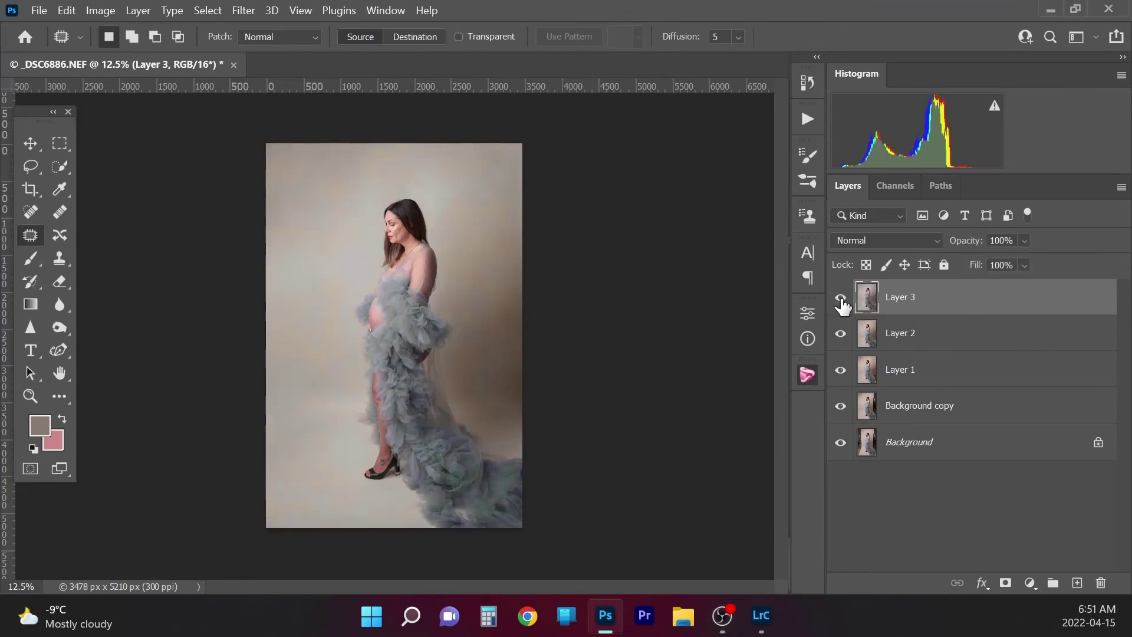
{"action": "key", "text": "ctrl+plus"}
{"action": "key", "text": "ctrl+plus"}
{"action": "key", "text": "ctrl+plus"}
{"action": "key", "text": "ctrl+plus"}
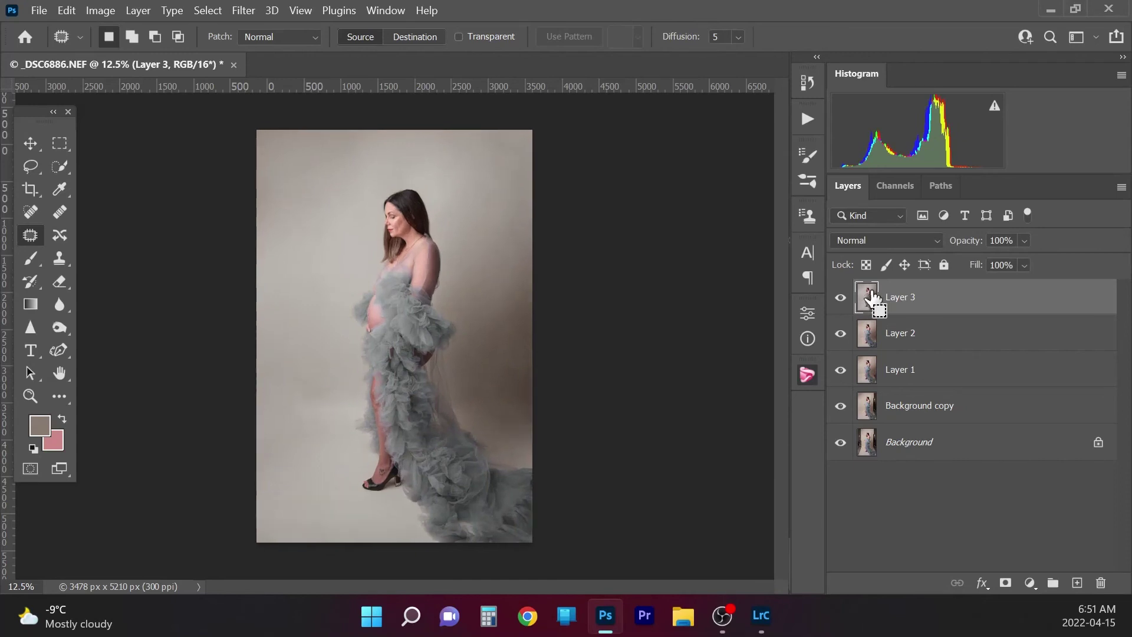
{"action": "left_click_drag", "start_coordinate": [776, 298], "coordinate": [779, 247]}
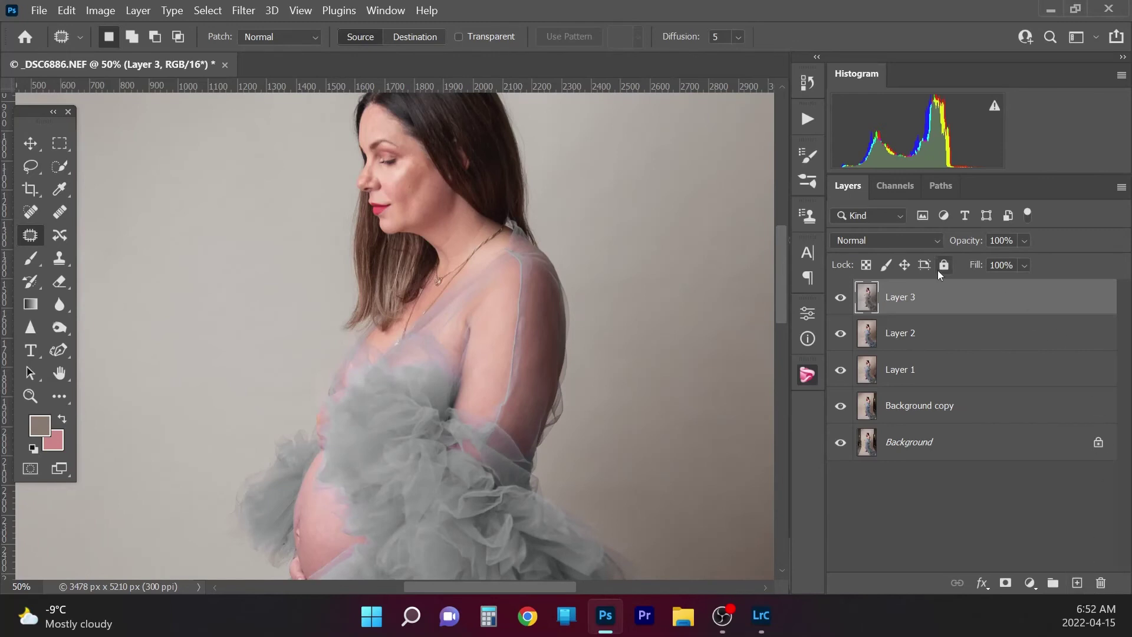
Step: Stamp all visible layers into a new top layer and open it in the Camera Raw Filter
{"action": "key", "text": "ctrl+shift+alt+e"}
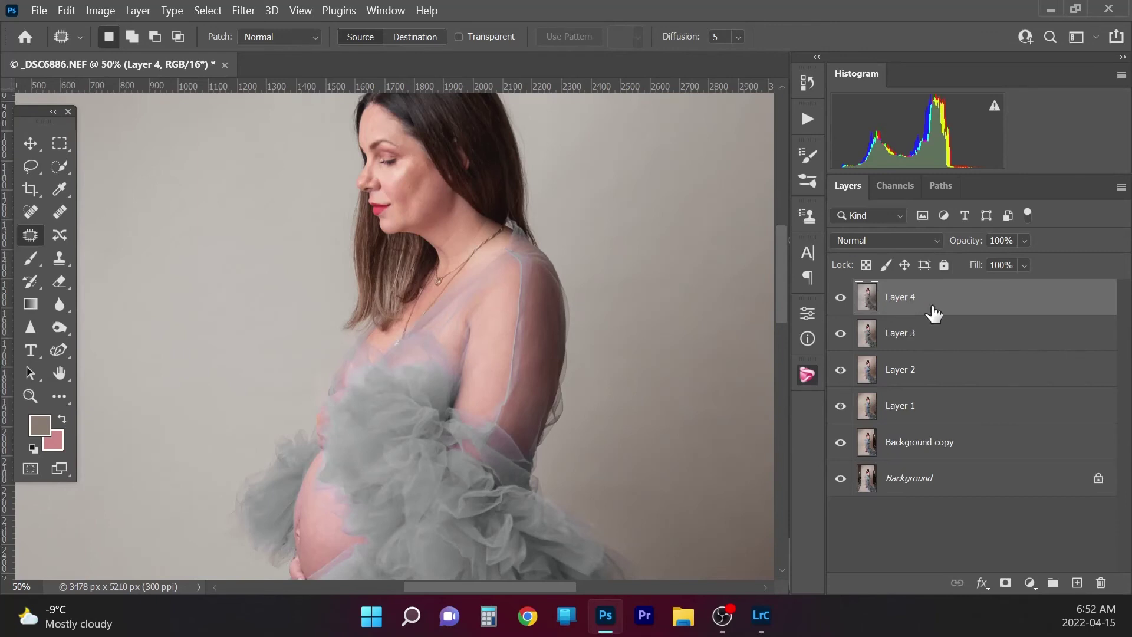
{"action": "left_click", "coordinate": [243, 11]}
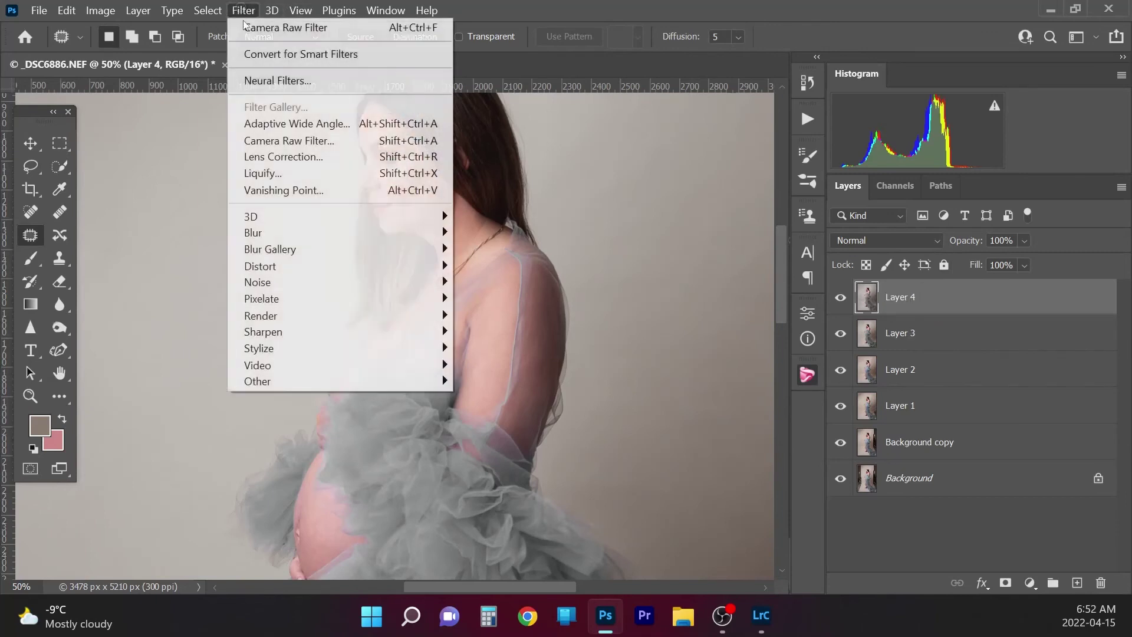
{"action": "left_click", "coordinate": [319, 140]}
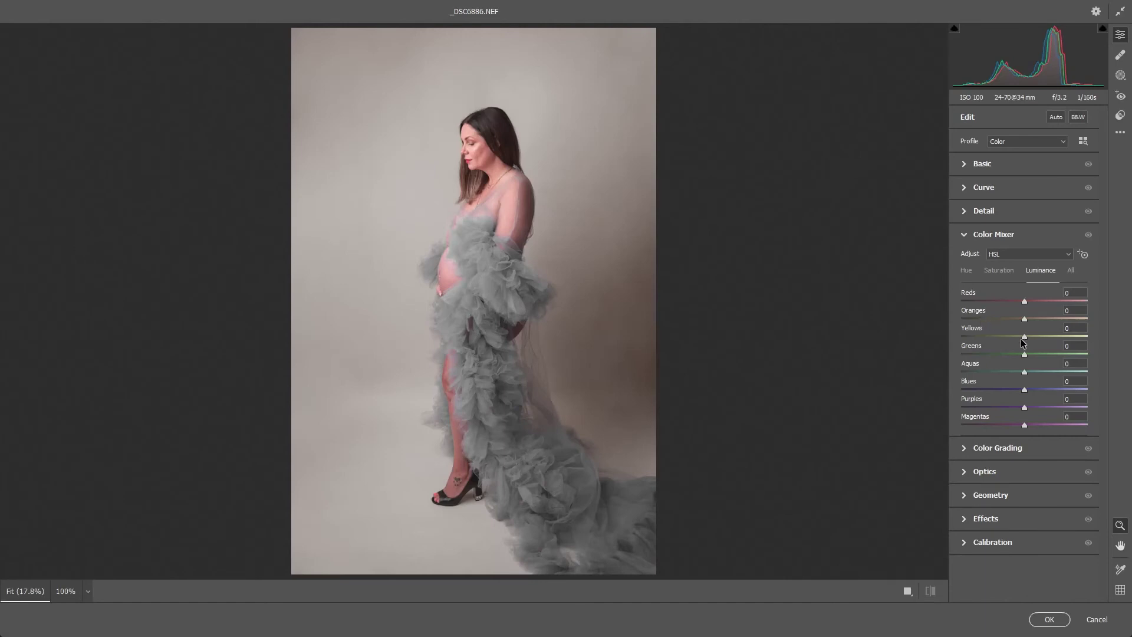
{"action": "left_click", "coordinate": [470, 220]}
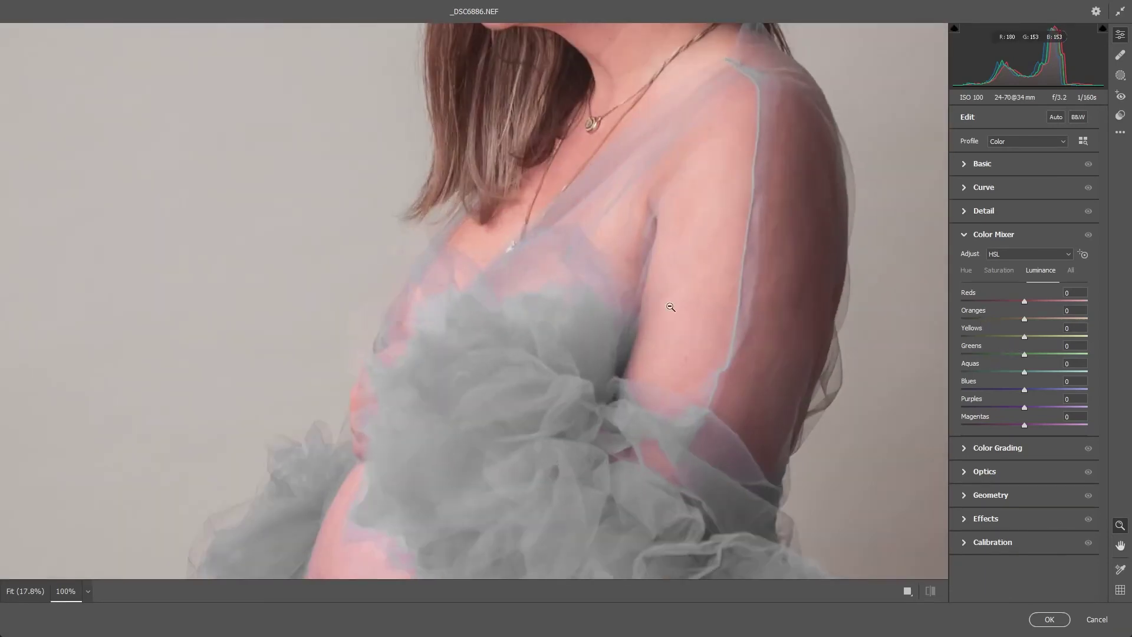
Step: Set the Blues and Aquas saturation to -100 in the Color Mixer and compare the gown with the adjustment off and on
{"action": "mouse_move", "coordinate": [1024, 390]}
{"action": "left_mouse_down"}
{"action": "mouse_move", "coordinate": [960, 393]}
{"action": "mouse_move", "coordinate": [1002, 391]}
{"action": "left_mouse_up"}
{"action": "left_click", "coordinate": [997, 271]}
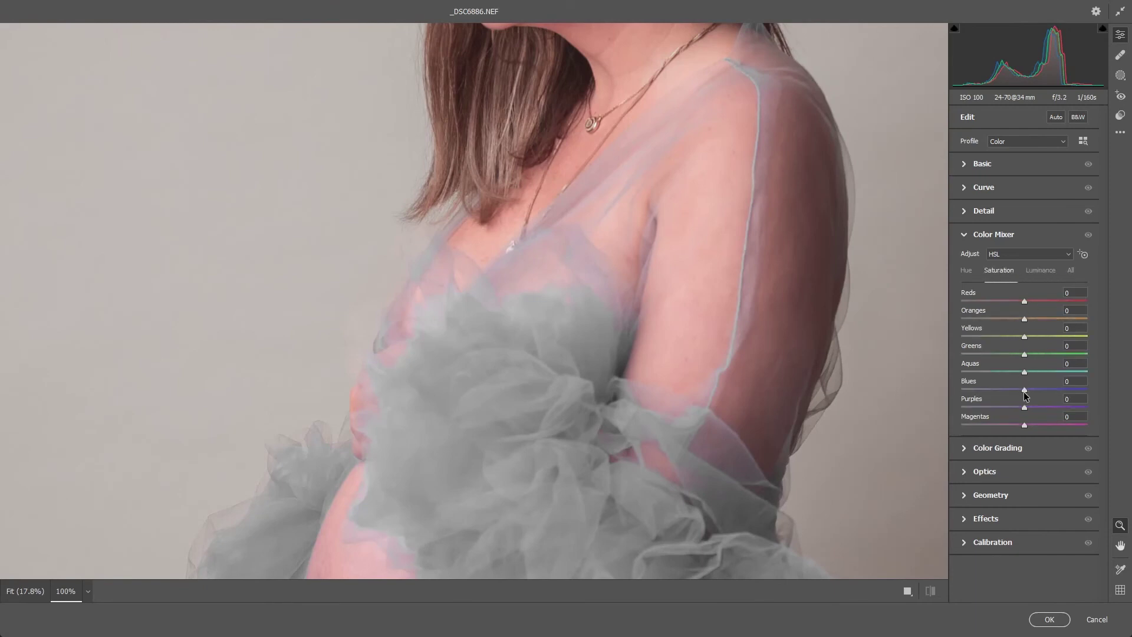
{"action": "left_click_drag", "start_coordinate": [1025, 394], "coordinate": [961, 394]}
{"action": "left_click_drag", "start_coordinate": [1024, 376], "coordinate": [952, 383]}
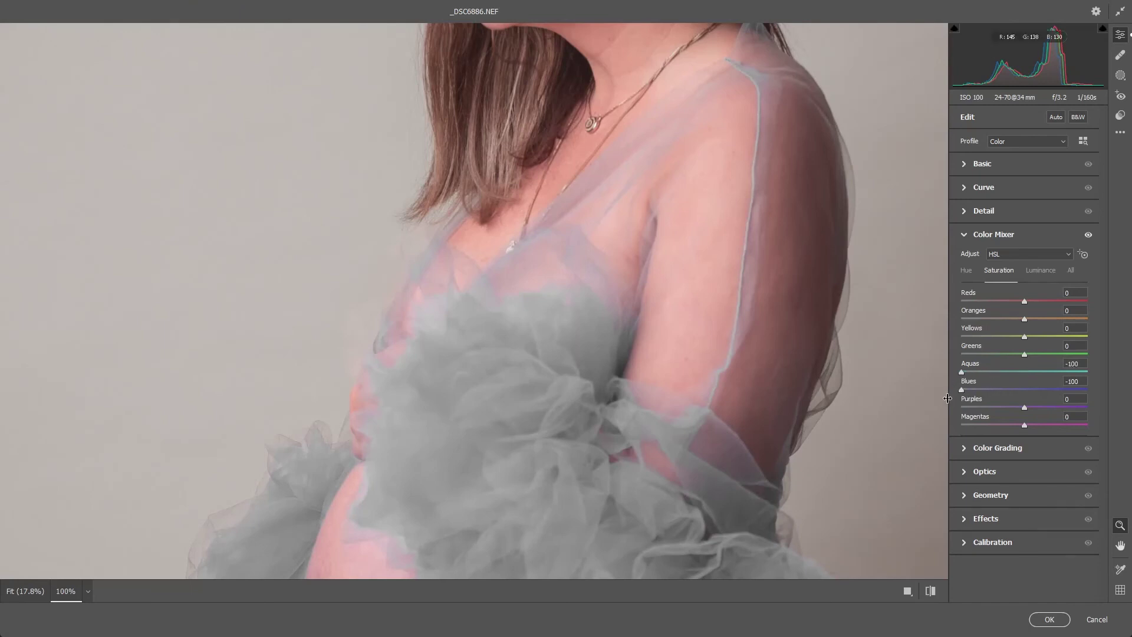
{"action": "left_click", "coordinate": [1089, 236]}
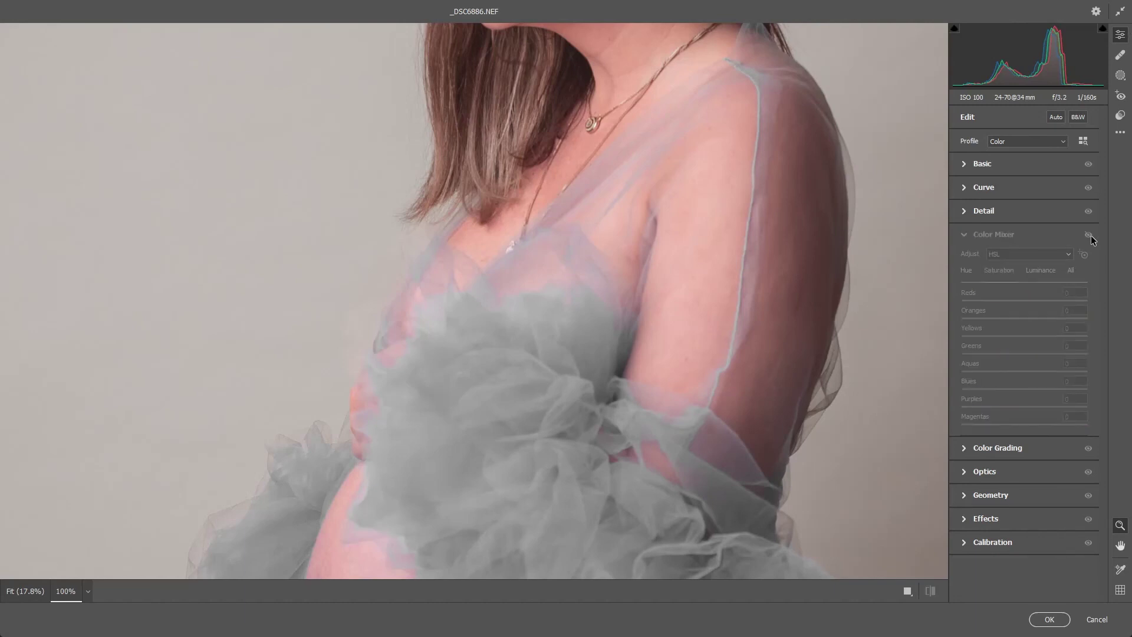
{"action": "left_click", "coordinate": [1090, 235]}
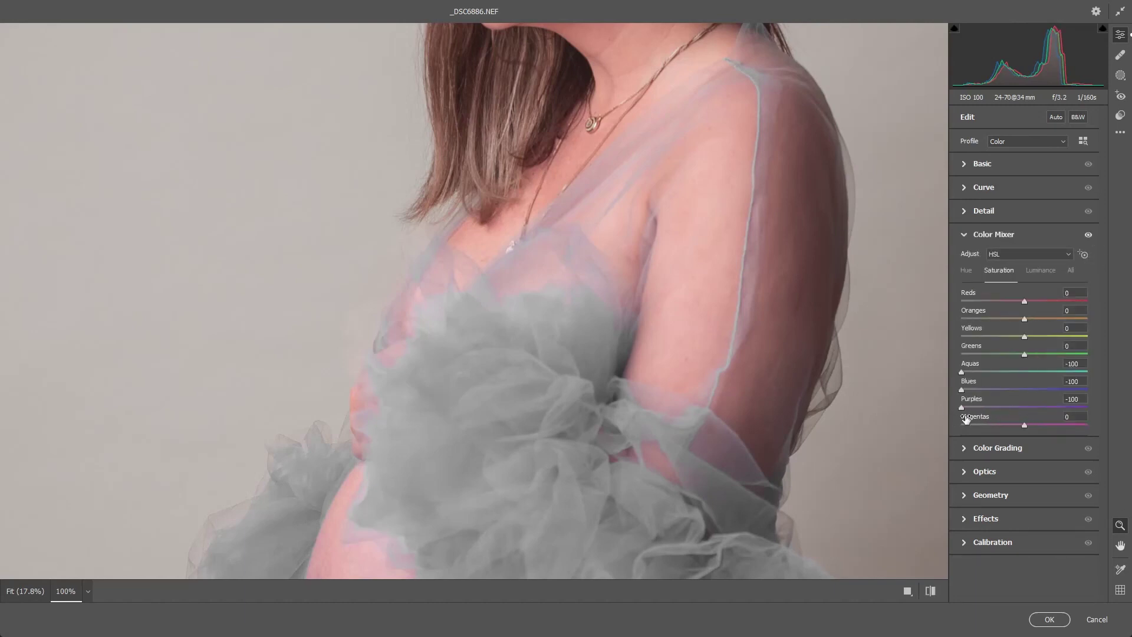
Step: Set the Purples saturation to -100, lower the Magentas saturation, compare before and after, and apply the filter
{"action": "left_click_drag", "start_coordinate": [1025, 426], "coordinate": [962, 432]}
{"action": "left_click", "coordinate": [1089, 235]}
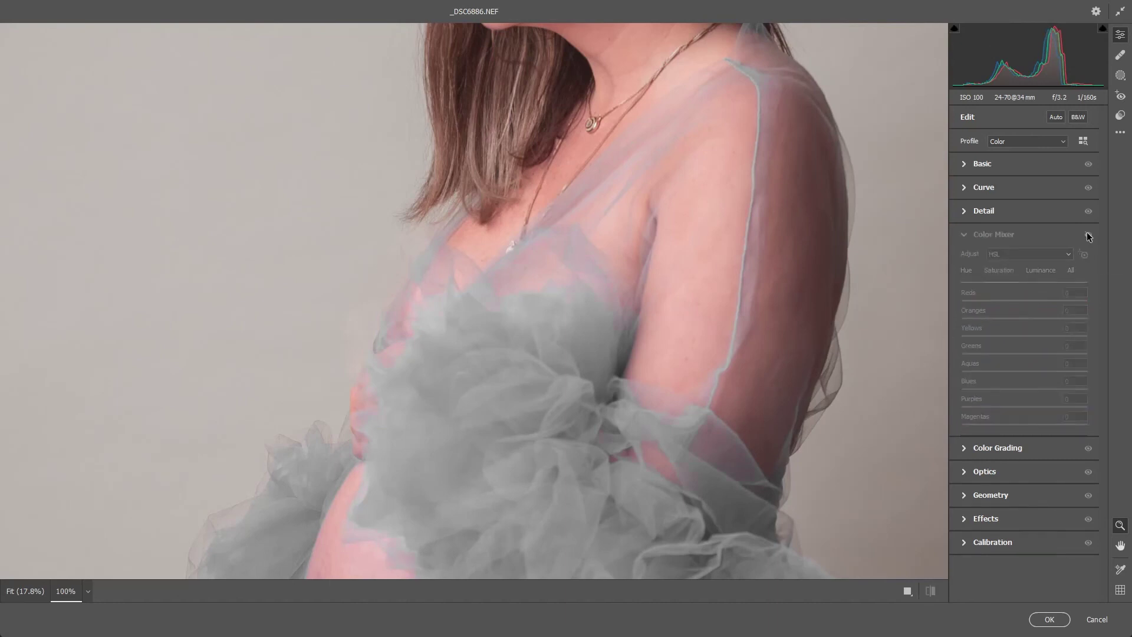
{"action": "left_click", "coordinate": [1088, 235]}
{"action": "left_click", "coordinate": [1088, 235]}
{"action": "left_click", "coordinate": [1088, 236]}
{"action": "left_click", "coordinate": [737, 245]}
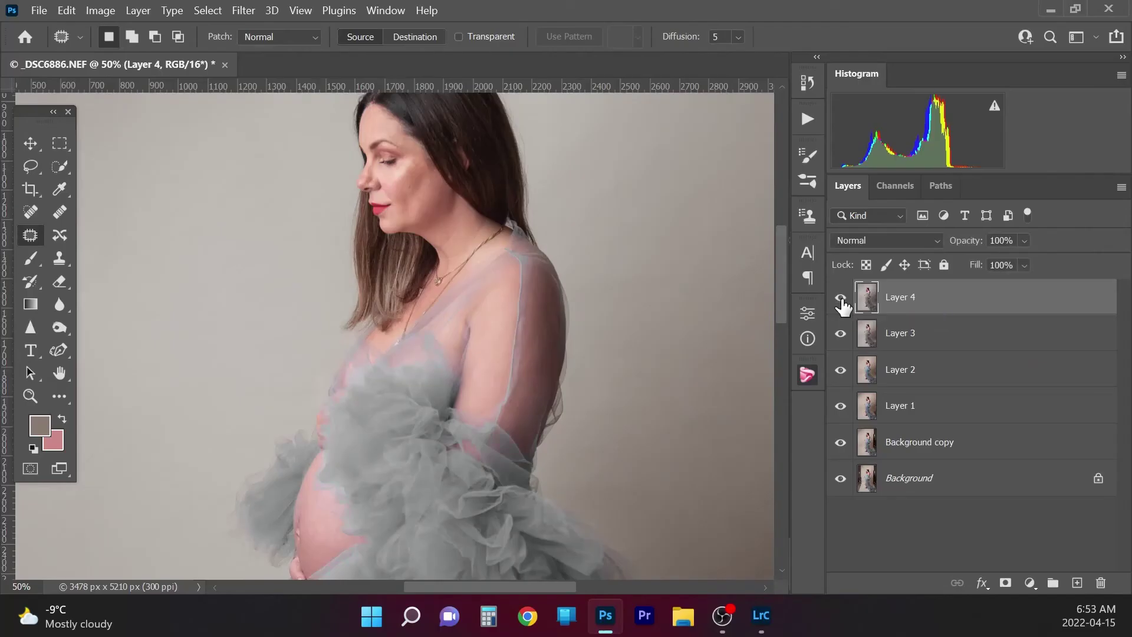
Step: Toggle Layer 4's visibility to compare the remaining colour casts on the sheer sleeve and gown ruffles, leaving it shown
{"action": "left_click", "coordinate": [841, 298]}
{"action": "left_click", "coordinate": [842, 301]}
{"action": "scroll", "coordinate": [775, 280], "scroll_direction": "down", "scroll_amount": 5}
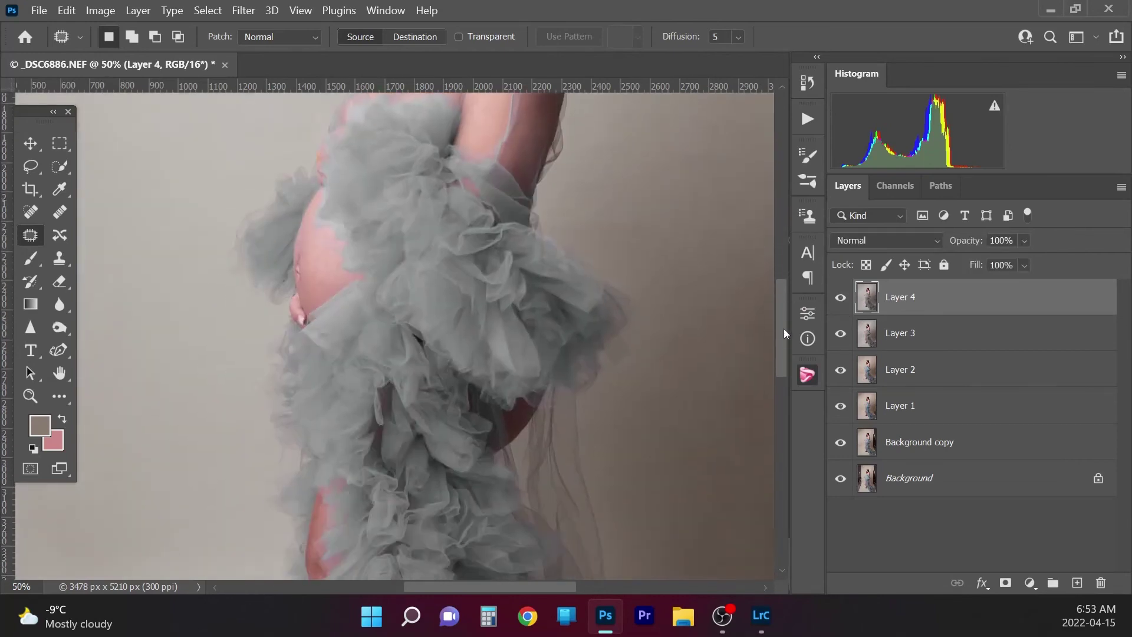
{"action": "left_click", "coordinate": [840, 298]}
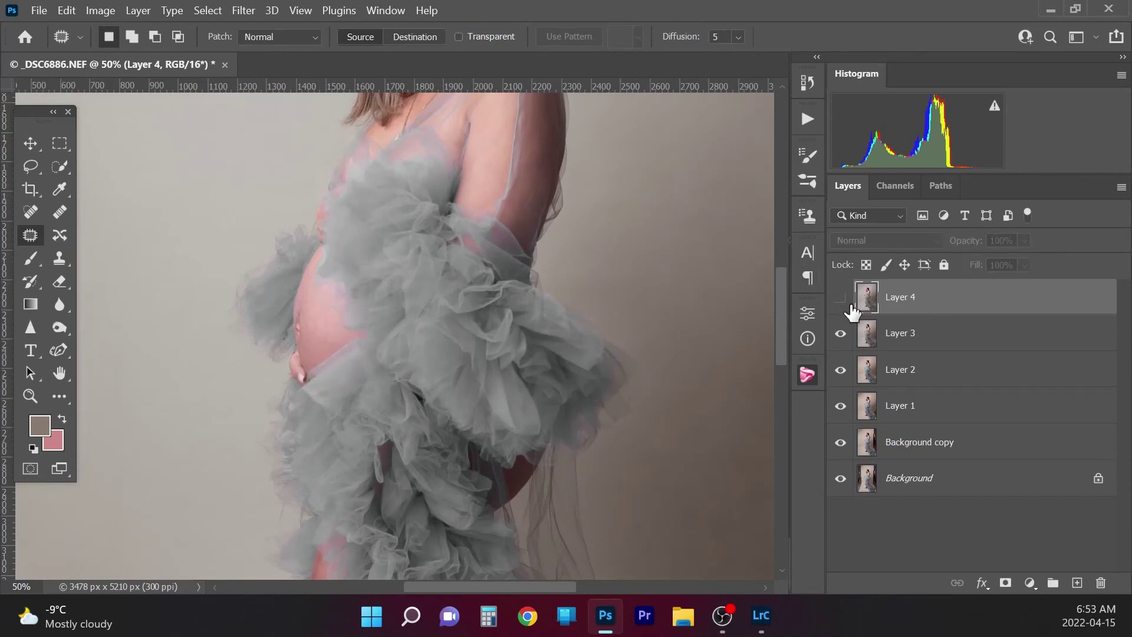
{"action": "left_click", "coordinate": [843, 299]}
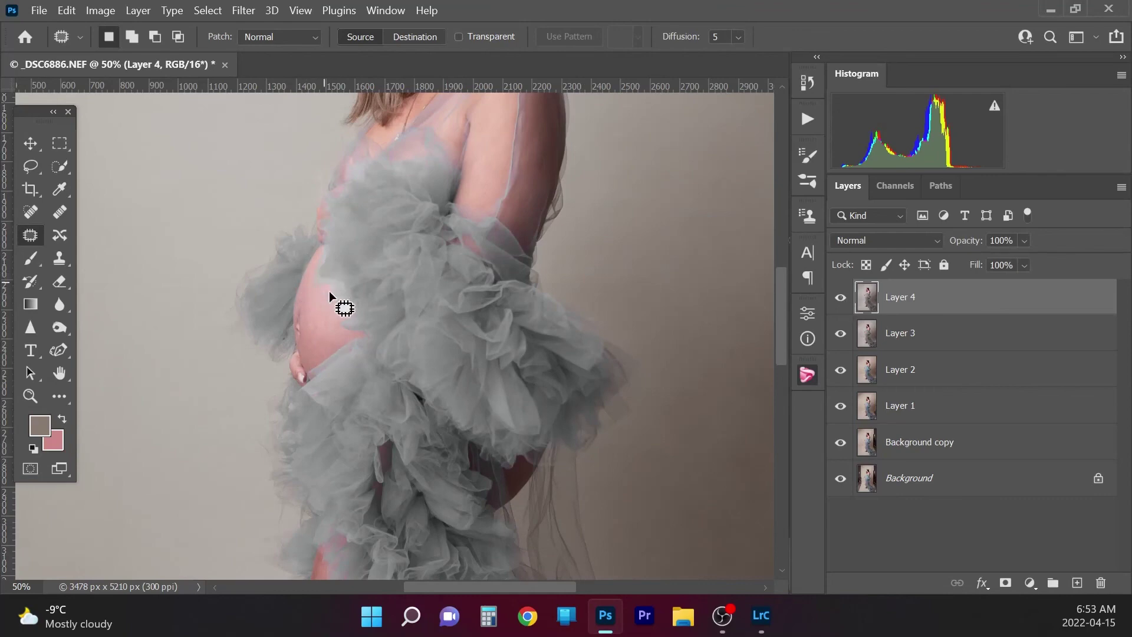
{"action": "left_click_drag", "start_coordinate": [784, 337], "coordinate": [774, 292]}
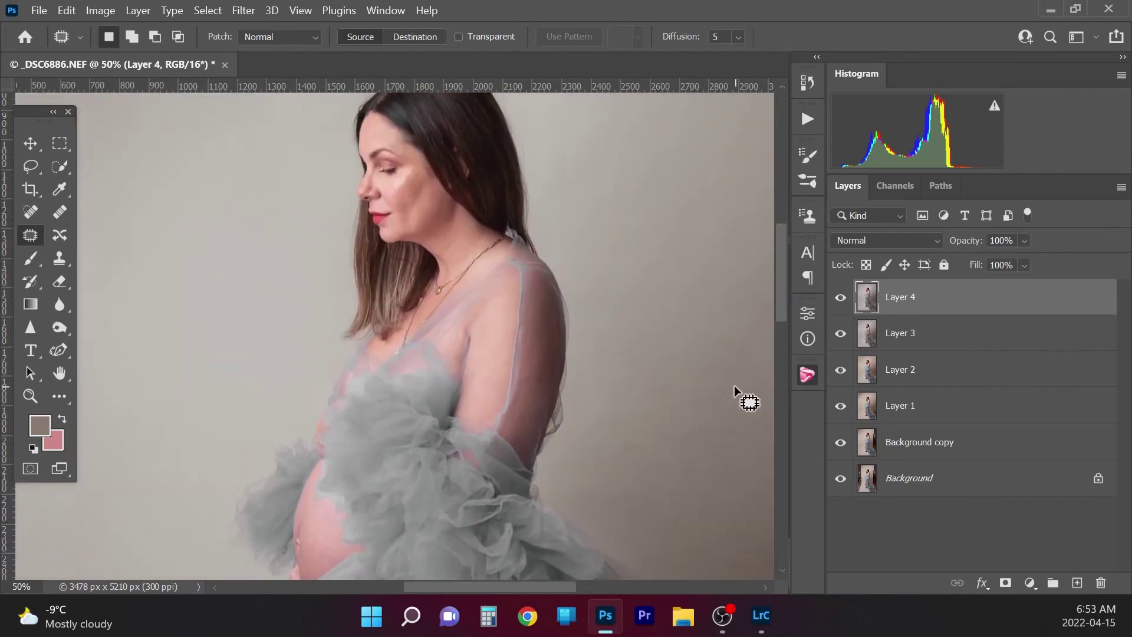
Step: Compare the whole edited portrait with the original Background by hiding all layers above it and showing them again
{"action": "key", "text": "ctrl+minus"}
{"action": "key", "text": "ctrl+minus"}
{"action": "key", "text": "ctrl+minus"}
{"action": "key", "text": "ctrl+minus"}
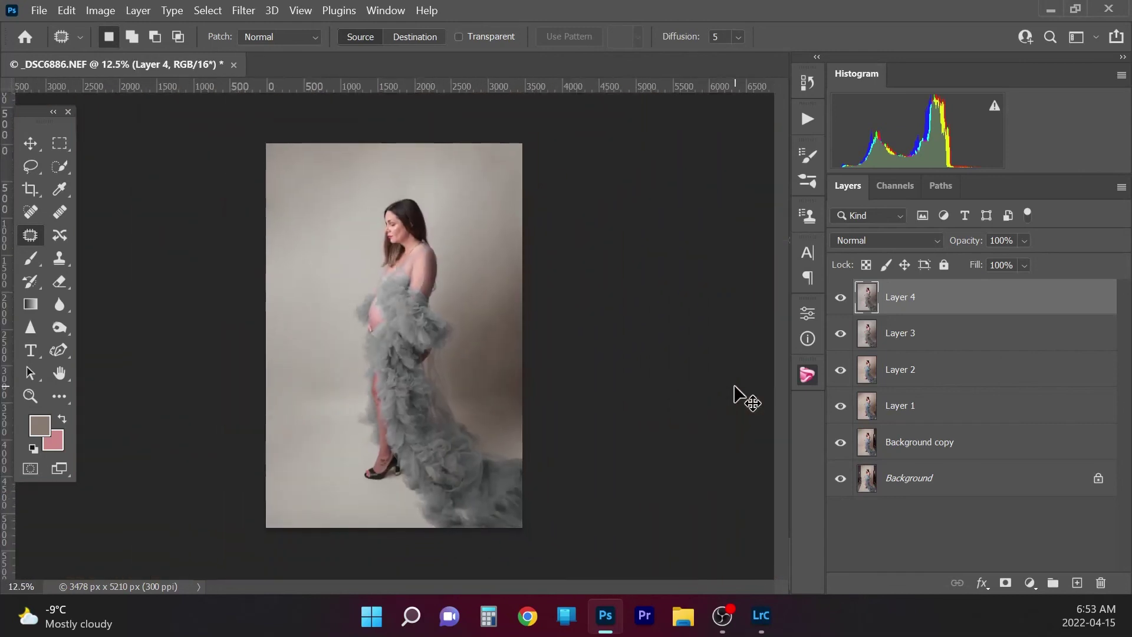
{"action": "left_click_drag", "start_coordinate": [840, 297], "coordinate": [845, 328]}
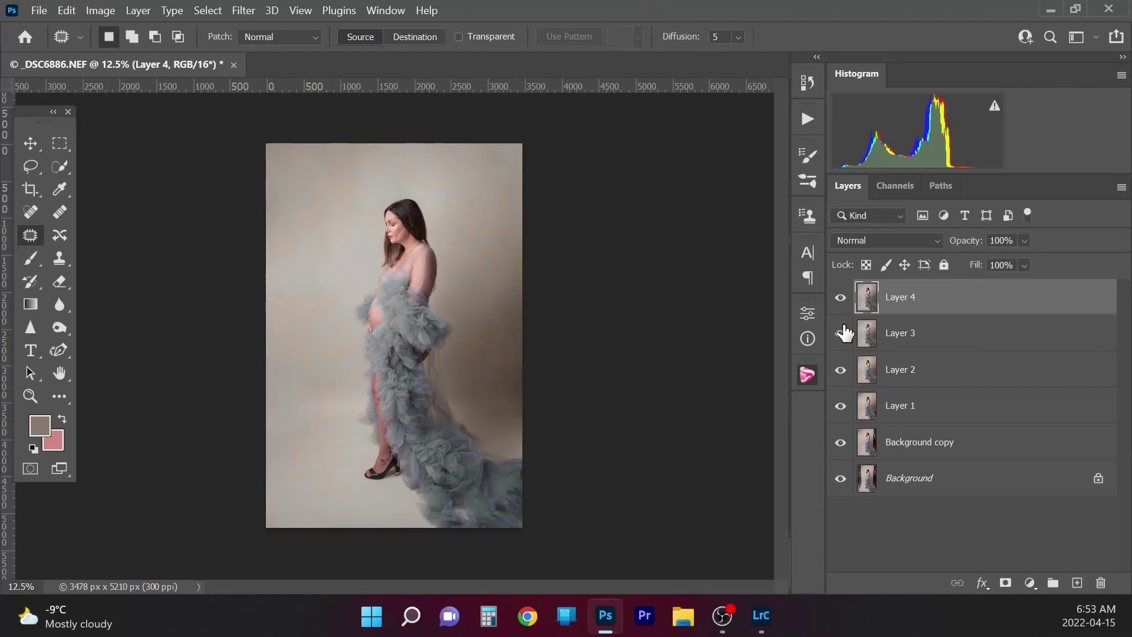
{"action": "left_click", "coordinate": [841, 299]}
{"action": "left_click_drag", "start_coordinate": [843, 309], "coordinate": [841, 447]}
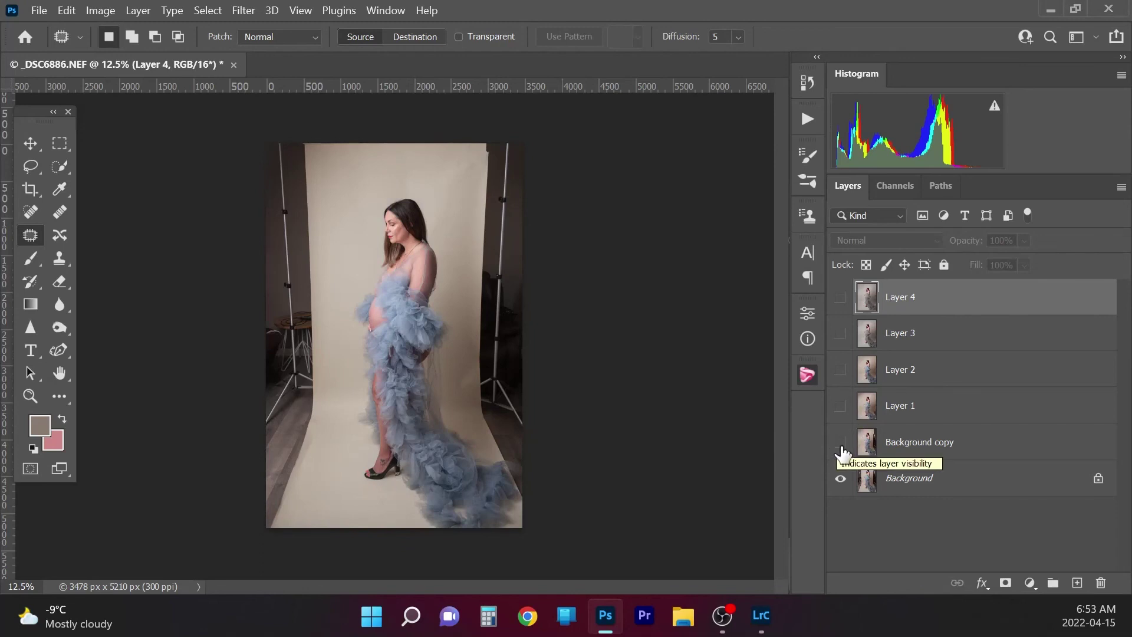
{"action": "left_click_drag", "start_coordinate": [840, 448], "coordinate": [841, 301]}
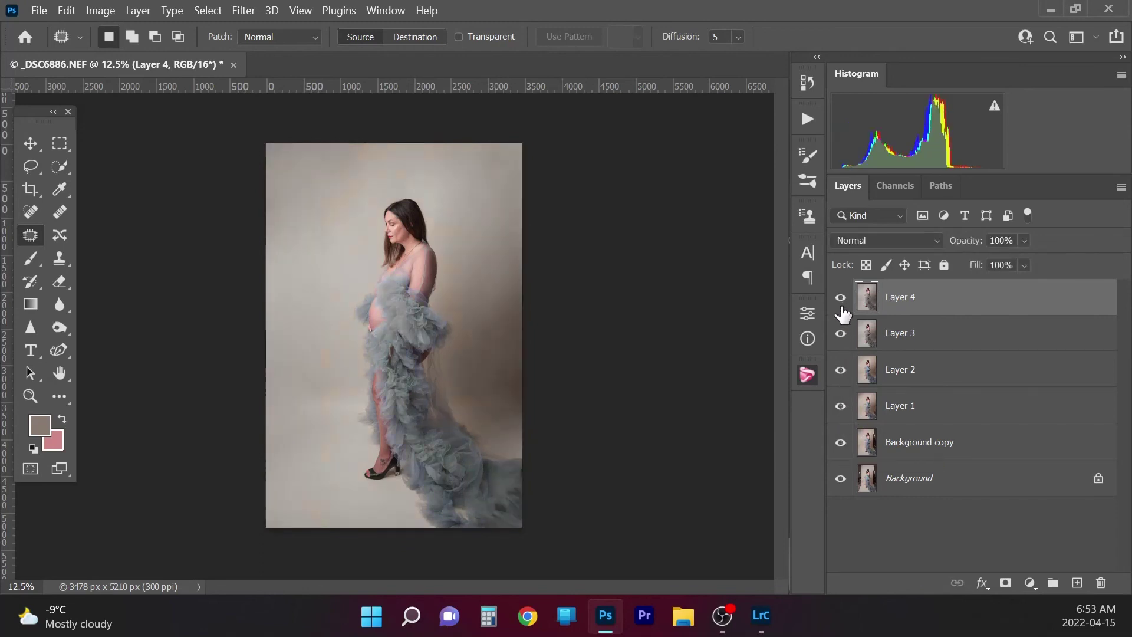